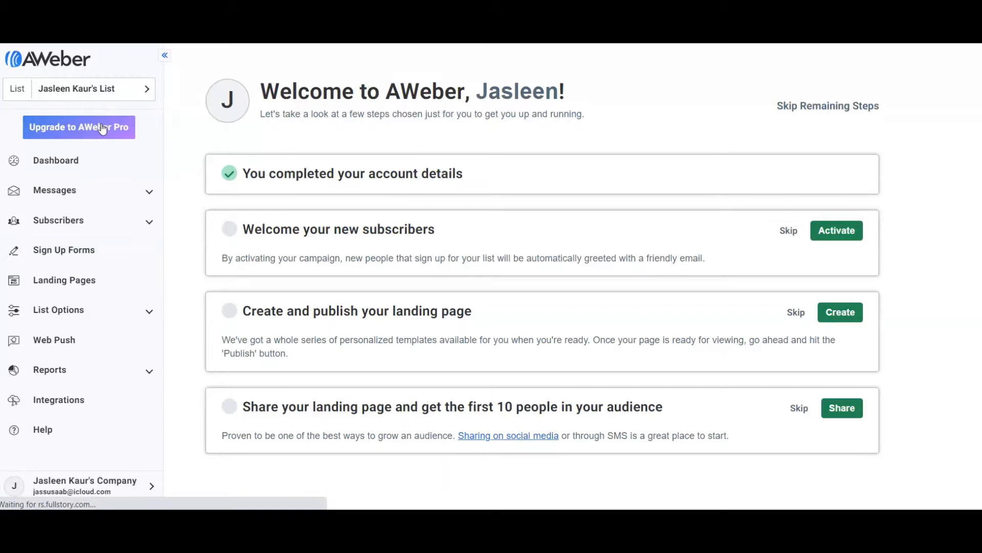
Step: Open the Upgrade to Pro page, review the Pro and Free plan comparison and pricing options, and return to the dashboard
left_click(102, 128)
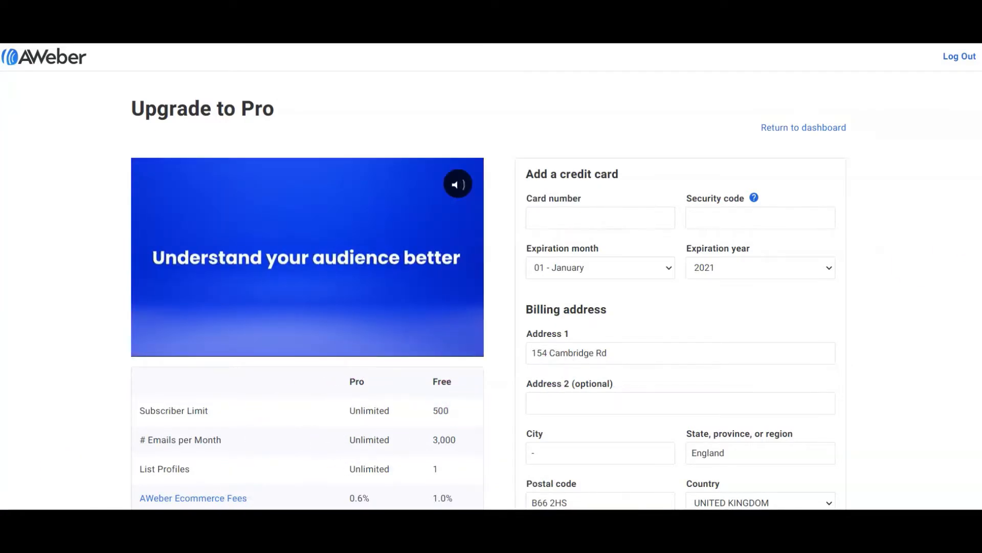
scroll(488, 276, "down", 3)
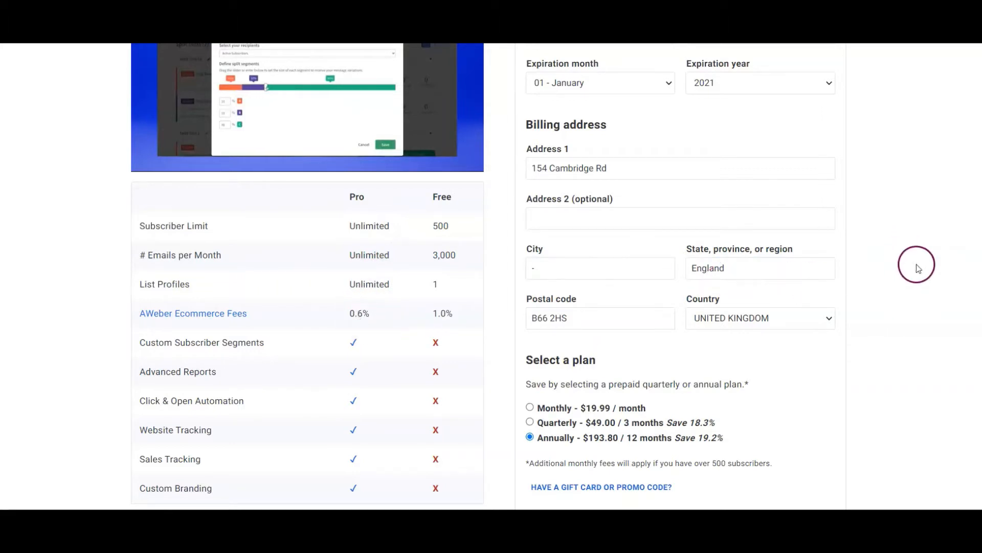
scroll(975, 220, "down", 1)
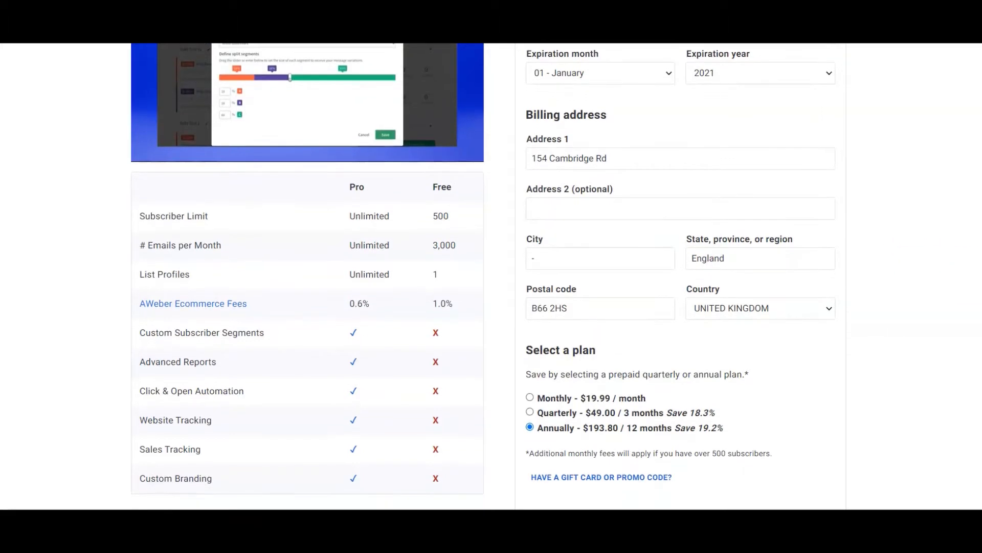
scroll(975, 220, "down", 1)
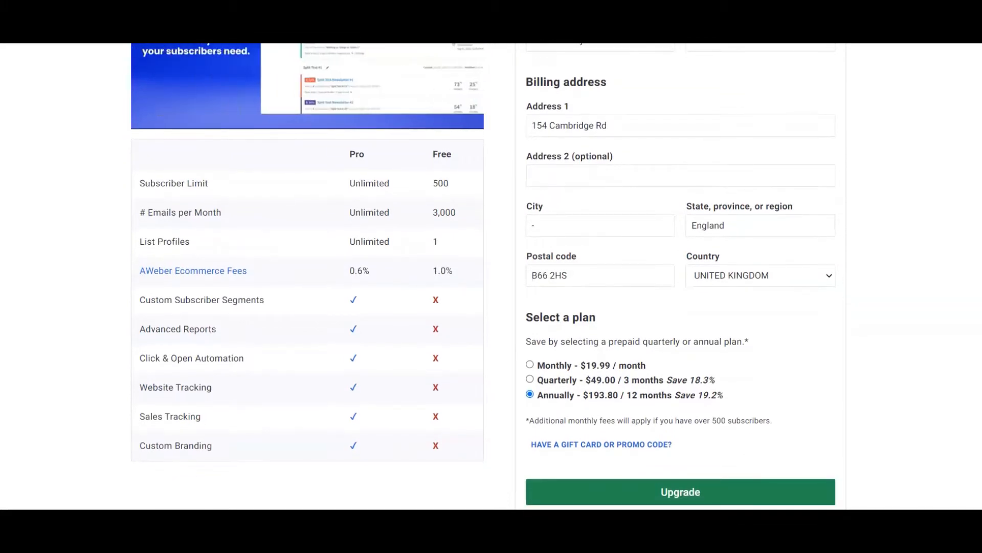
scroll(974, 220, "down", 1)
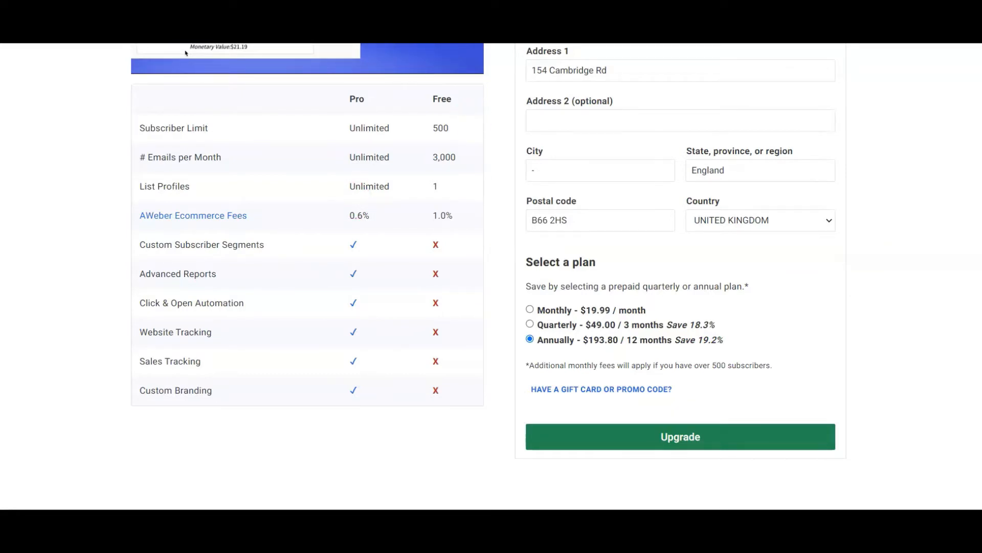
scroll(185, 52, "up", 5)
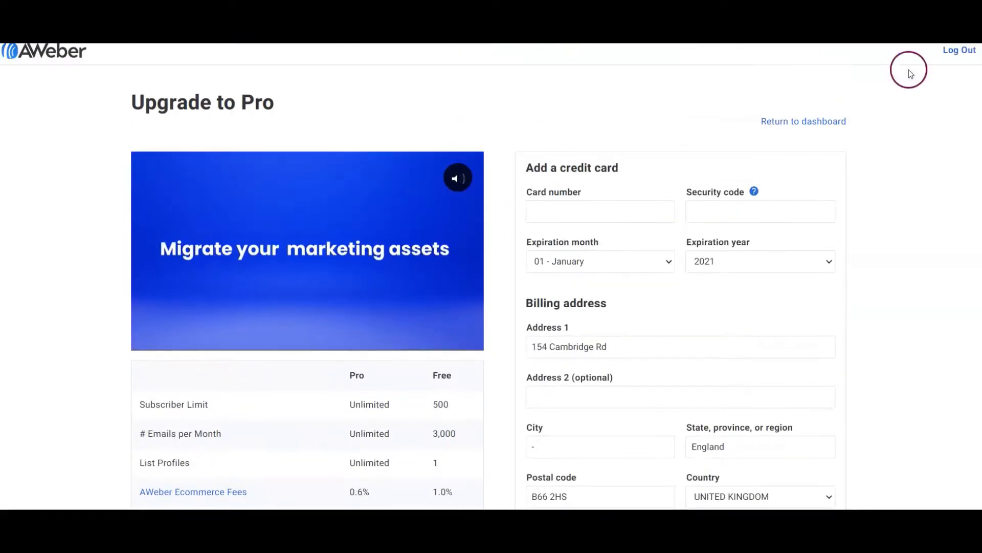
left_click(841, 121)
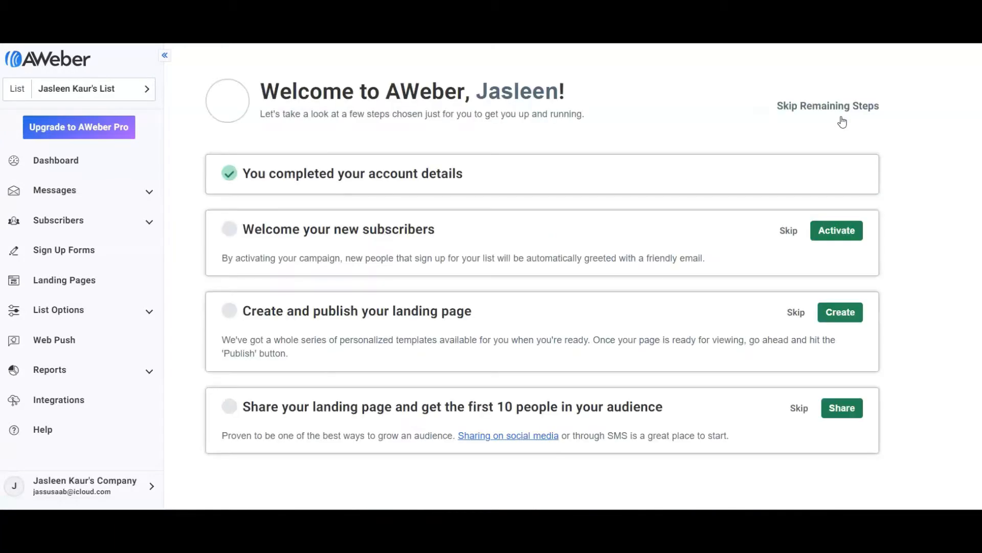
left_click(825, 105)
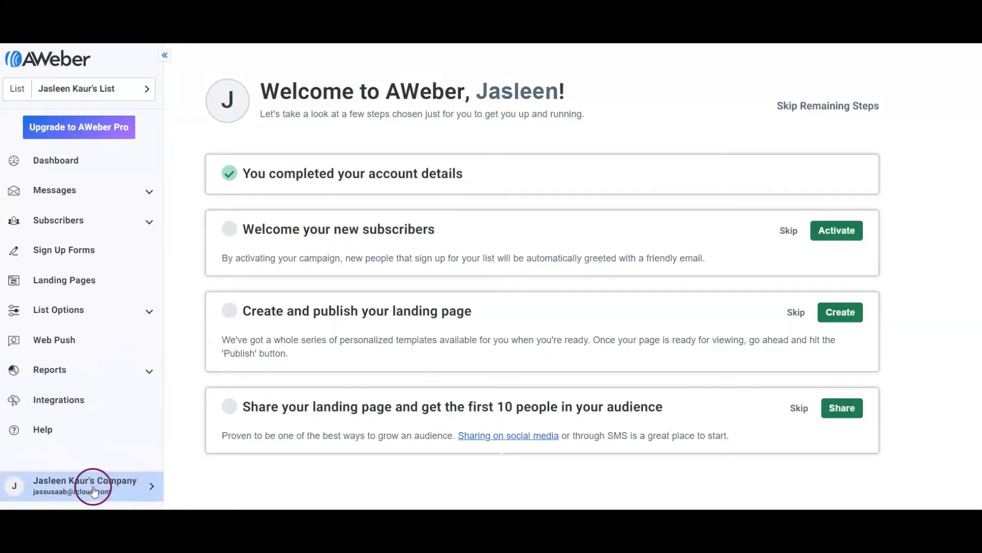
Step: Open the My Account settings and review the account information and billing address fields
left_click(149, 486)
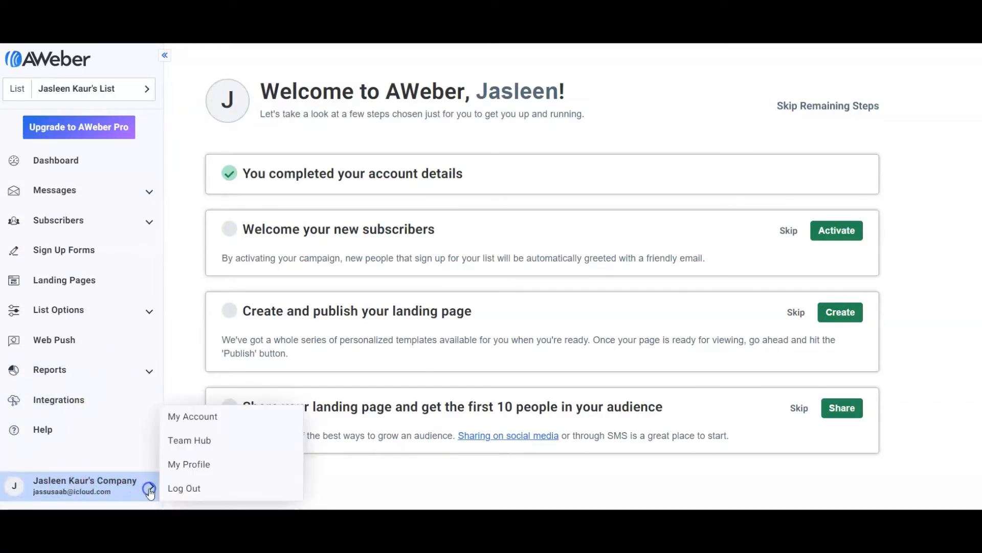
left_click(220, 428)
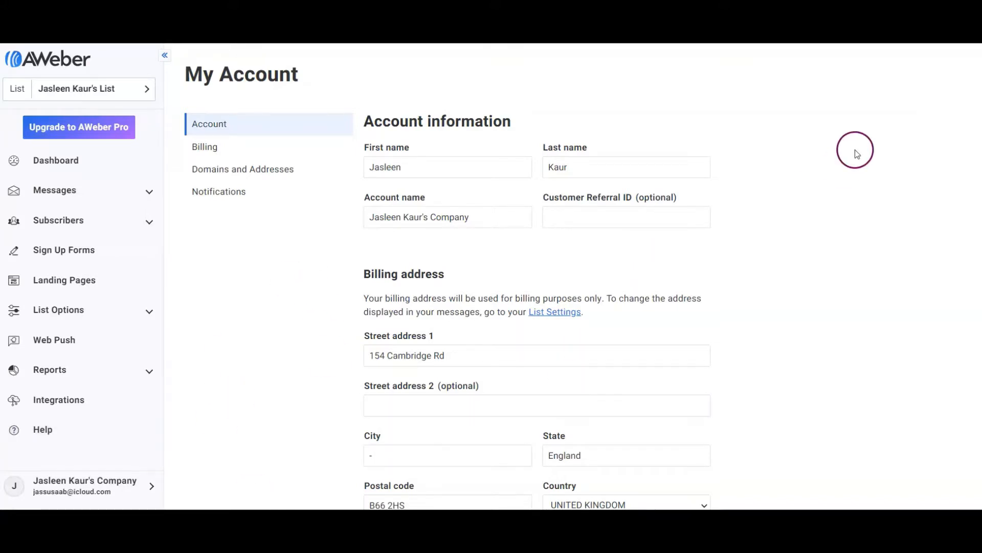
scroll(900, 193, "down", 3)
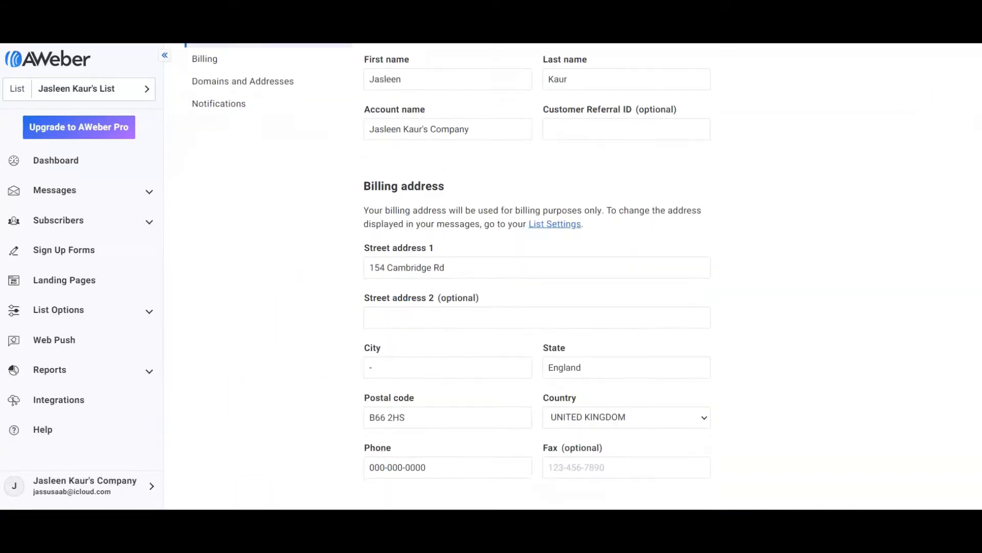
left_click(519, 218)
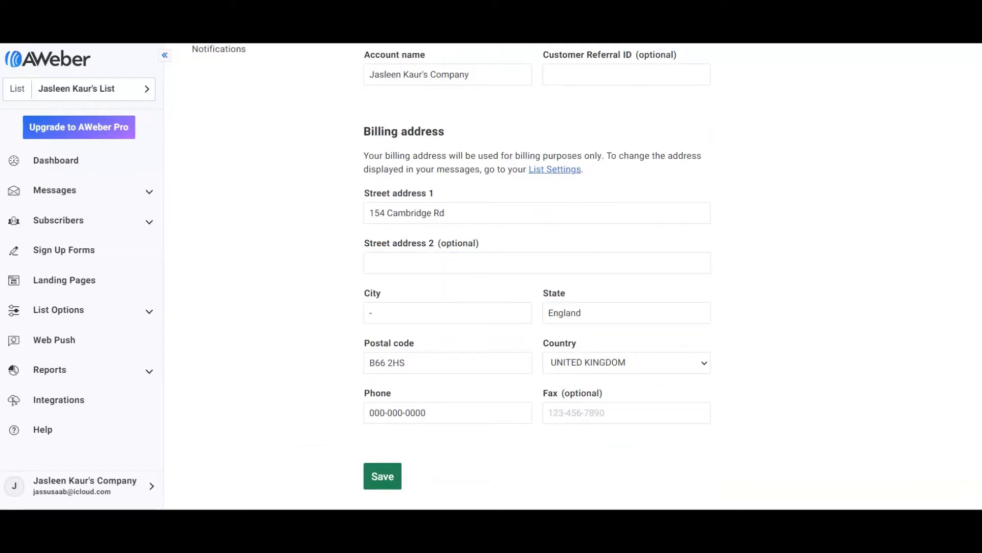
scroll(573, 277, "down", 2)
scroll(573, 276, "up", 5)
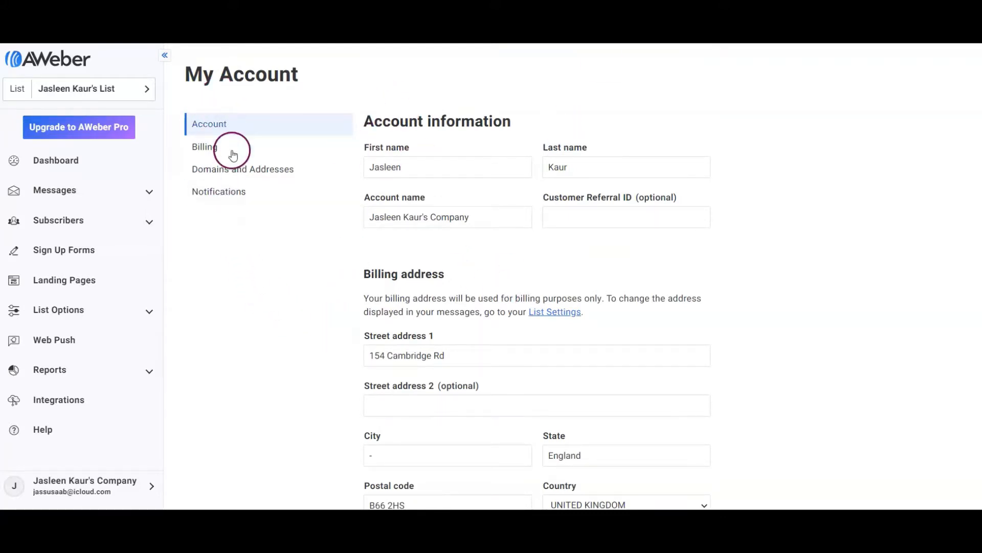
Step: Open the Domains and Addresses settings and examine the landing page domain, email address and AWeber subdomain sections
left_click(239, 176)
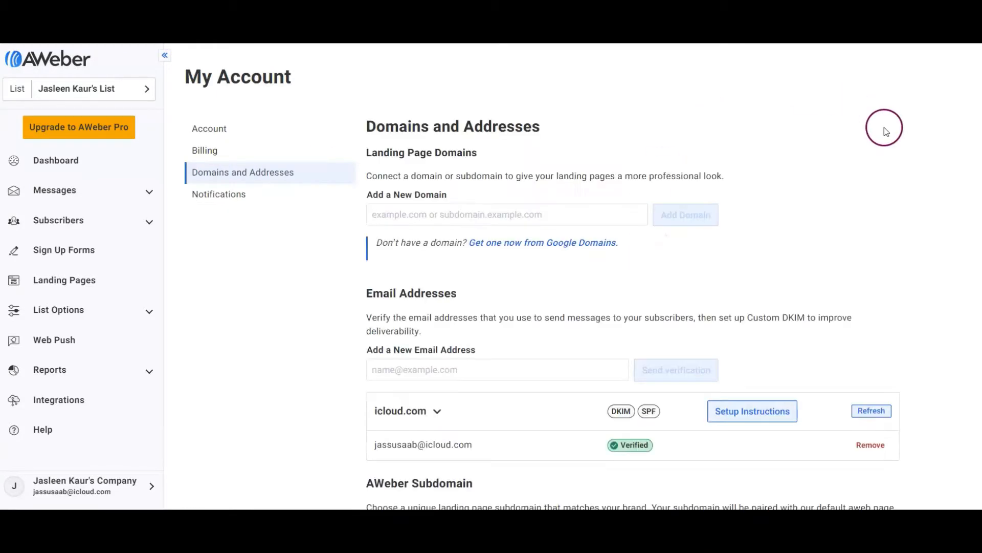
left_click(542, 214)
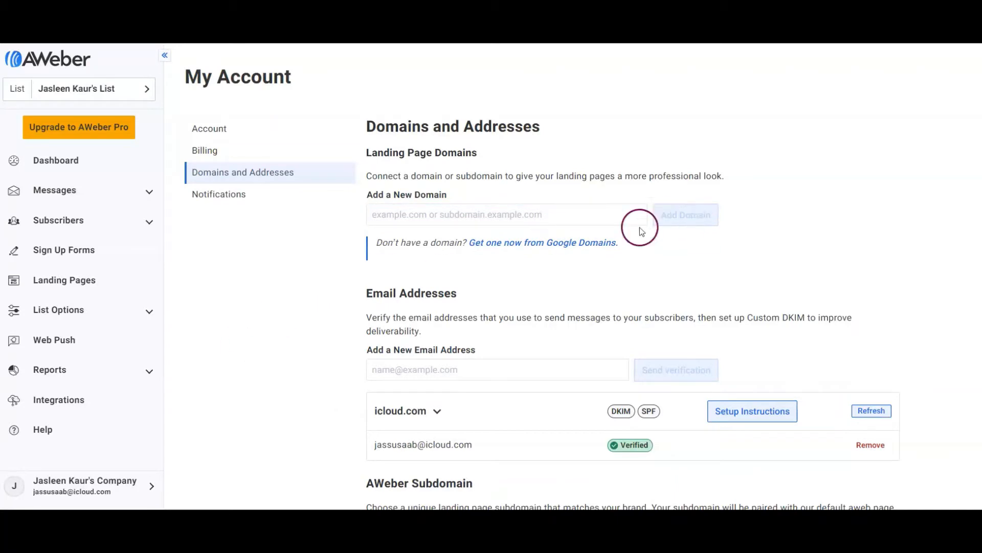
scroll(542, 276, "down", 3)
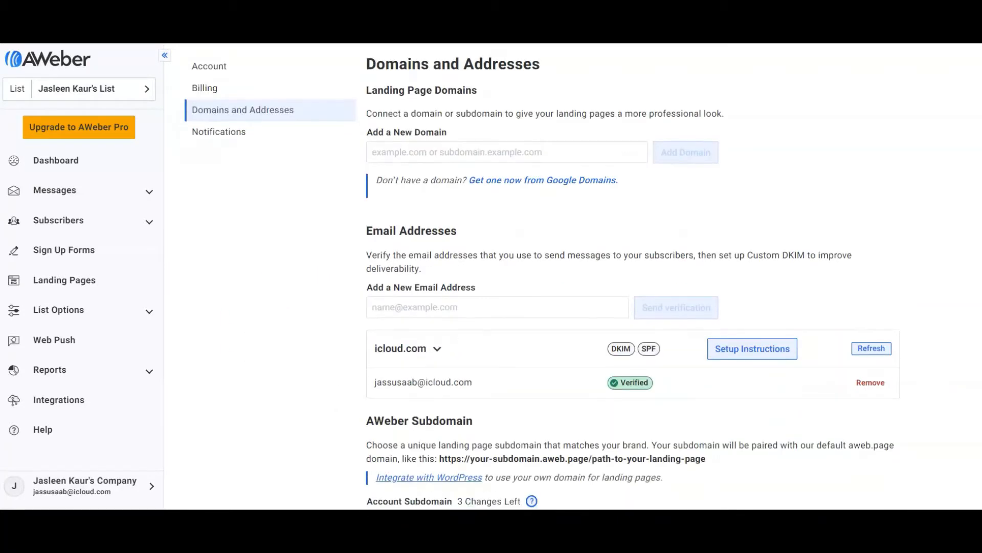
left_click(323, 215)
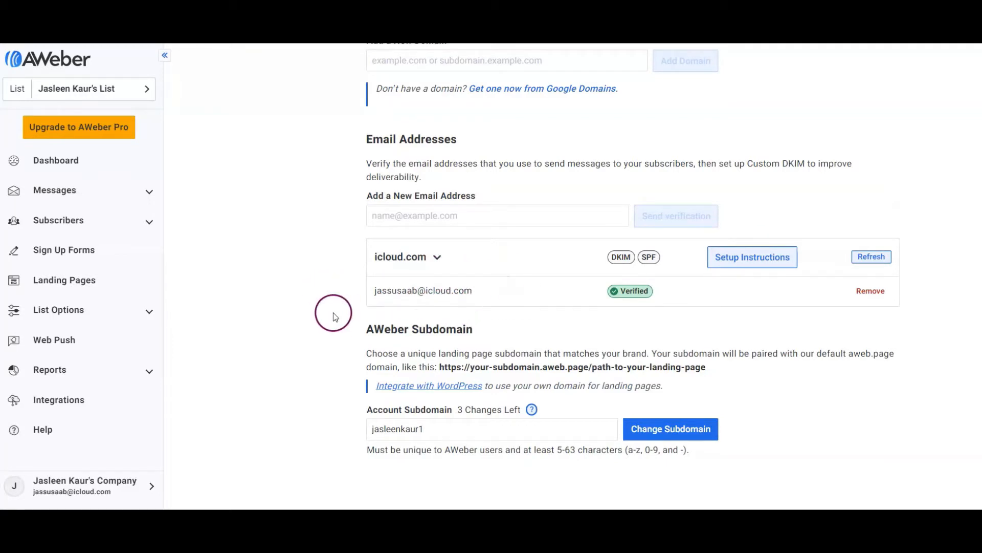
left_click(383, 213)
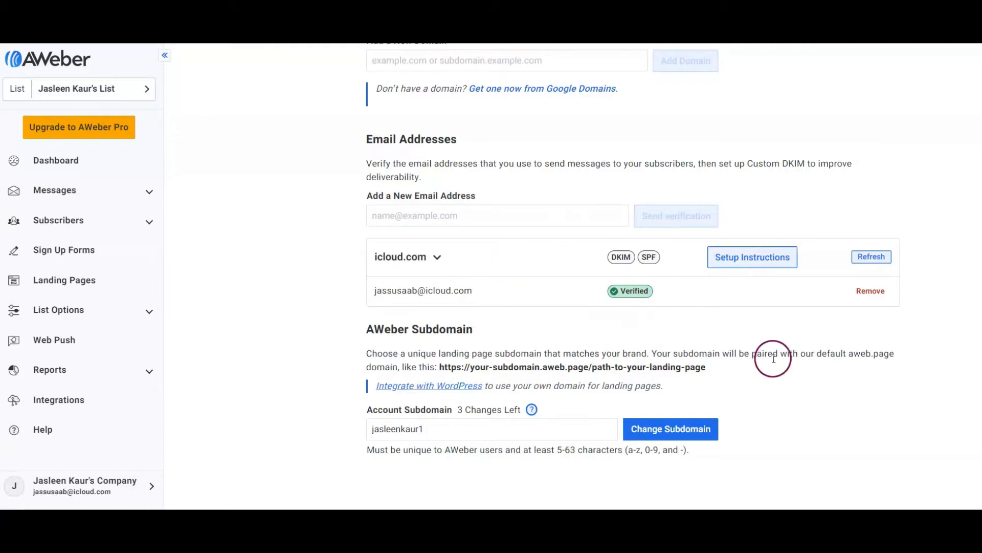
scroll(770, 358, "down", 1)
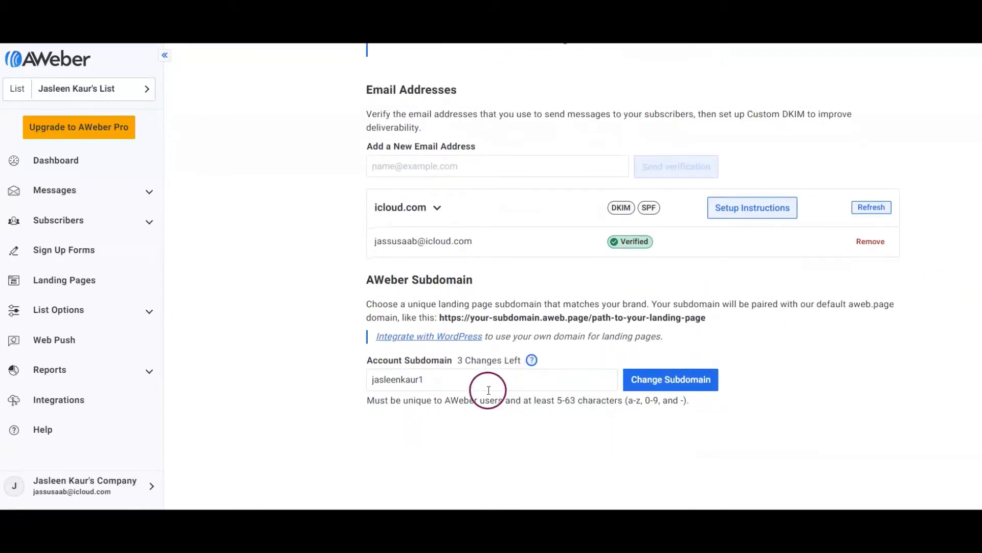
scroll(545, 271, "down", 1)
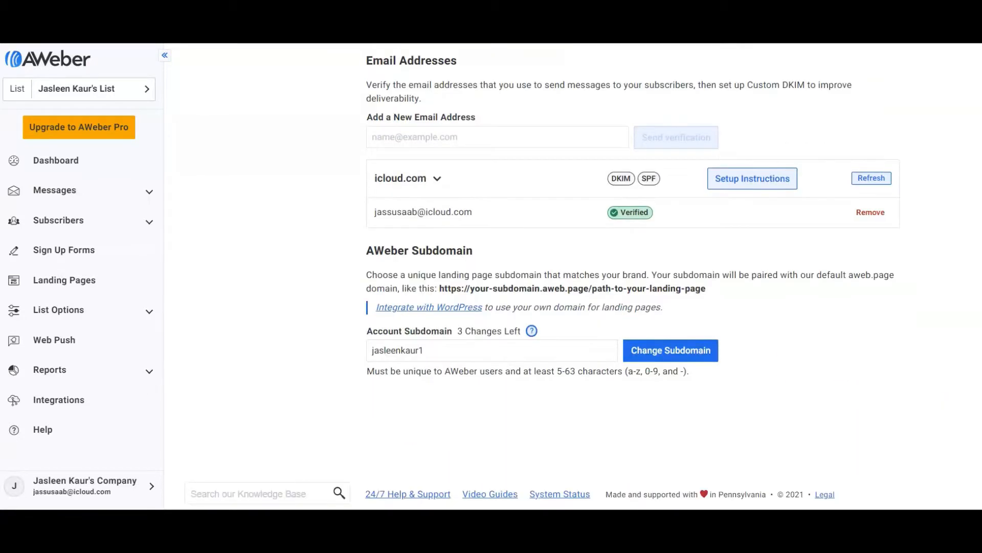
scroll(703, 408, "up", 5)
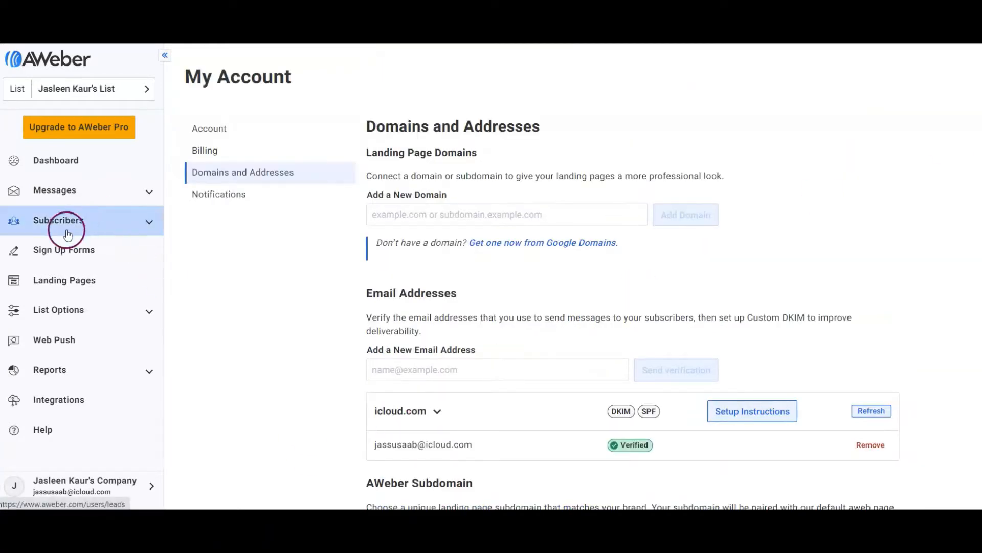
Step: Open the Campaigns list under Messages and delete the existing draft campaign test123
left_click(149, 193)
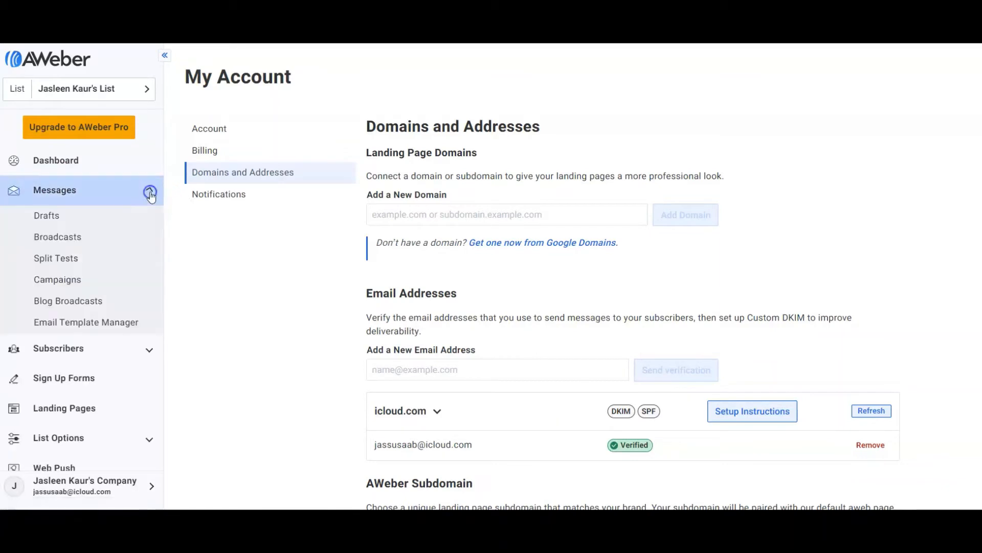
left_click(111, 281)
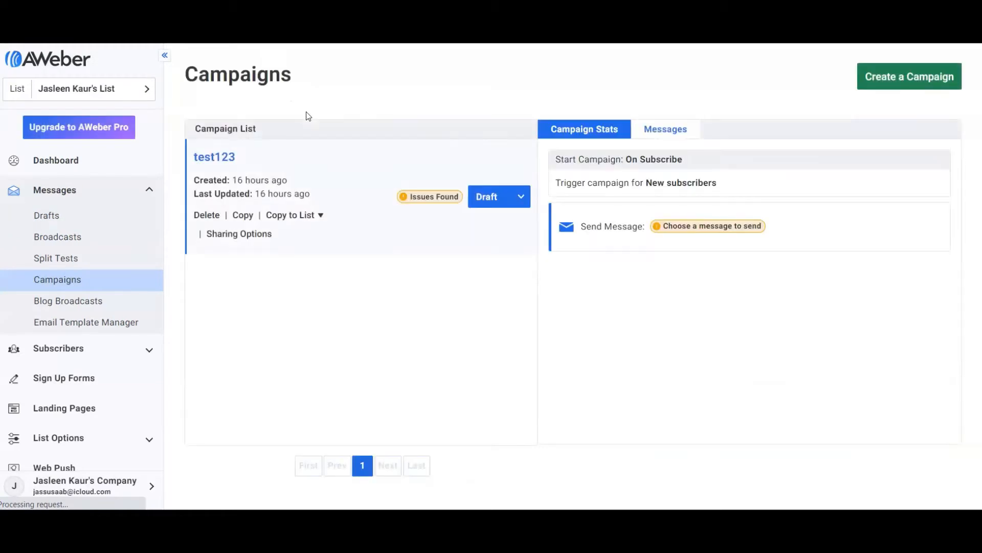
left_click(303, 111)
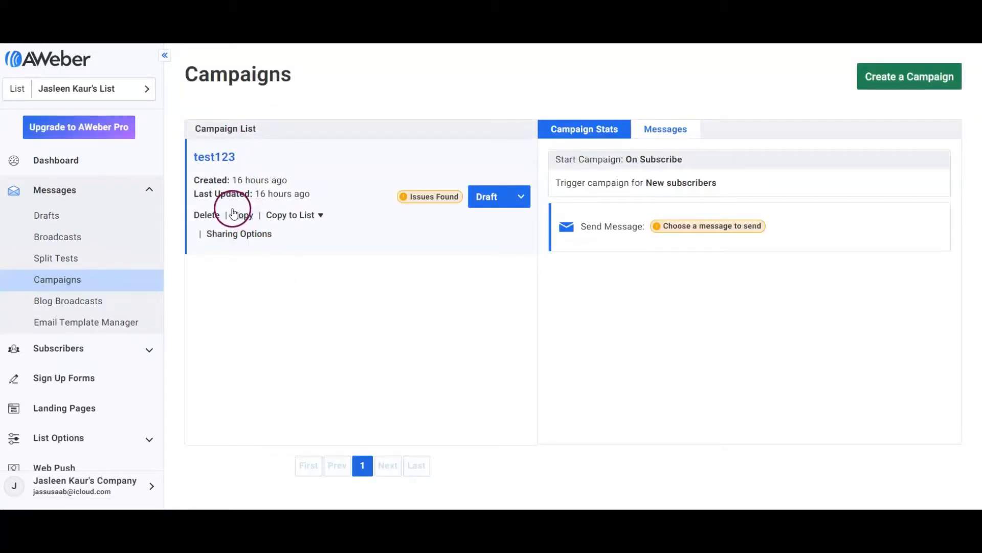
left_click(210, 216)
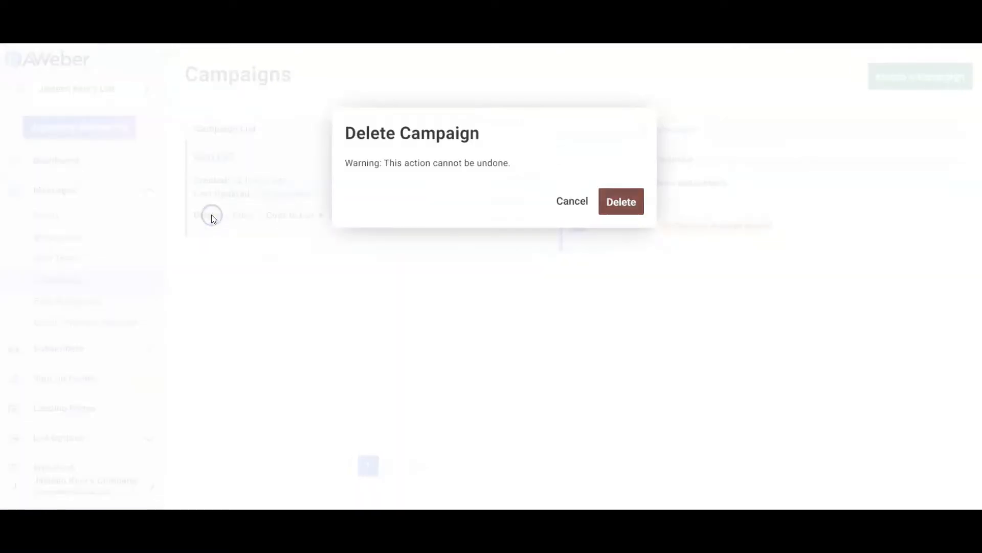
left_click(630, 201)
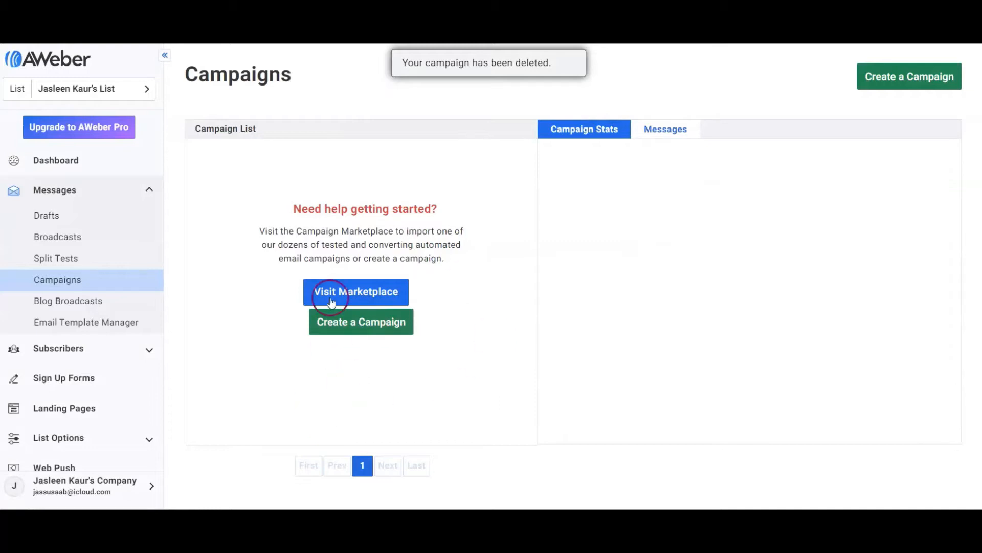
Step: Create a blank campaign named test123
left_click(351, 328)
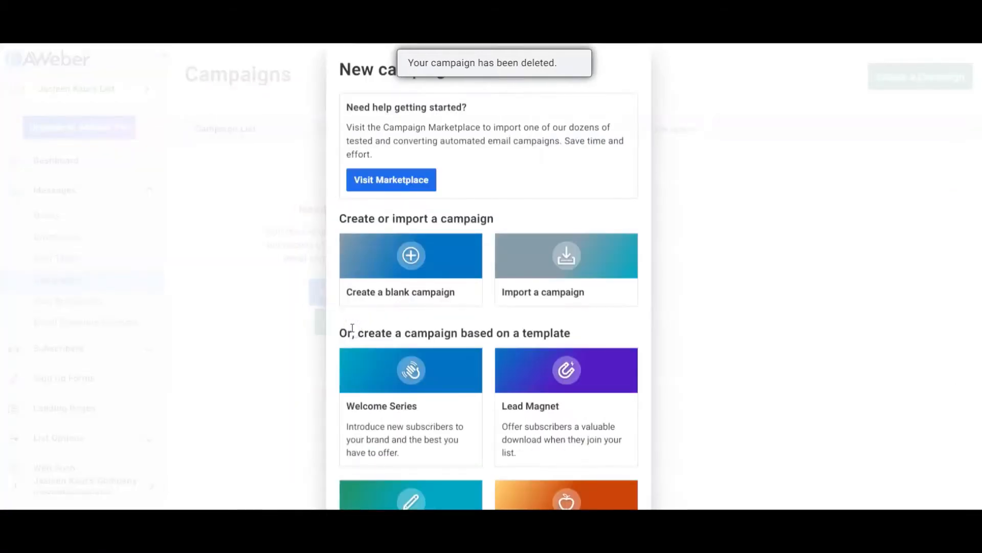
left_click(412, 255)
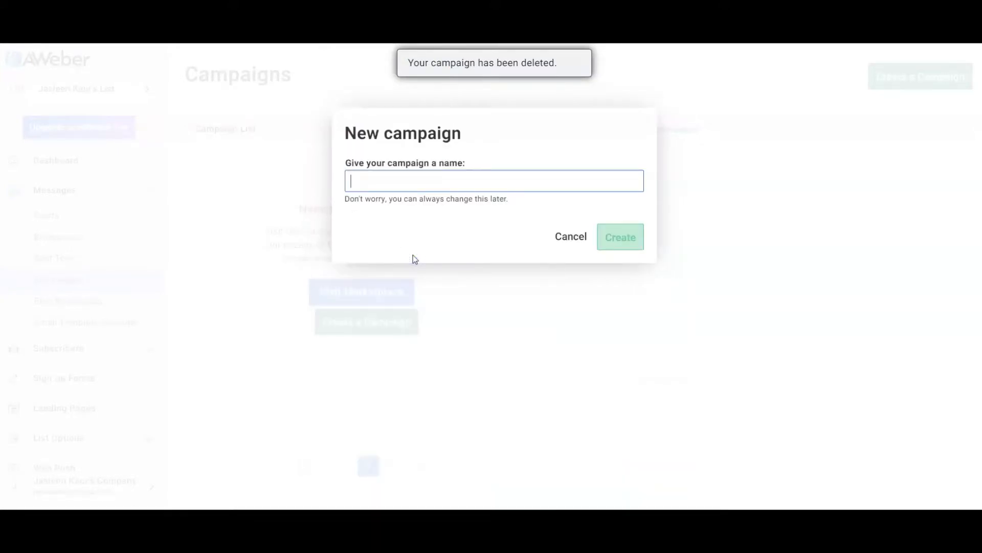
type("test12")
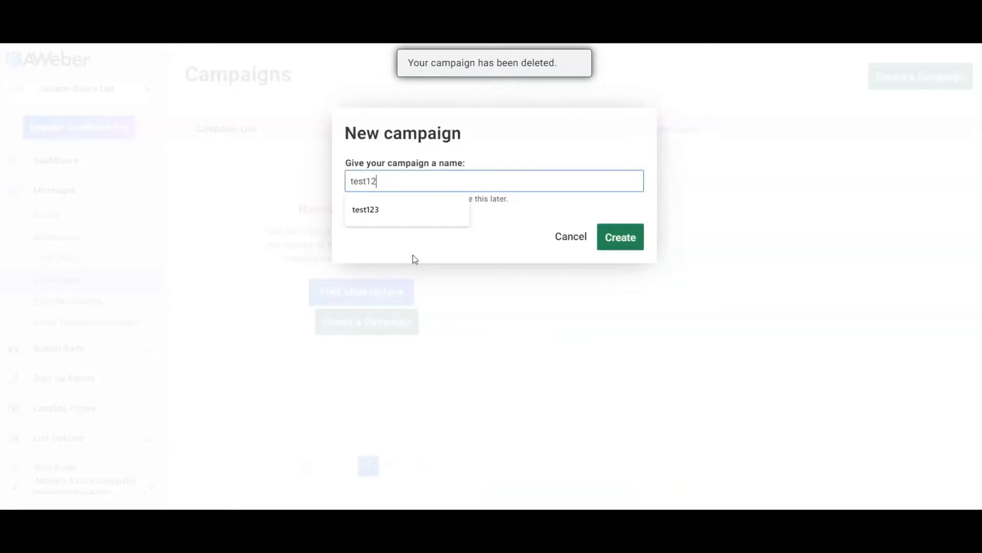
type("3")
key("Return")
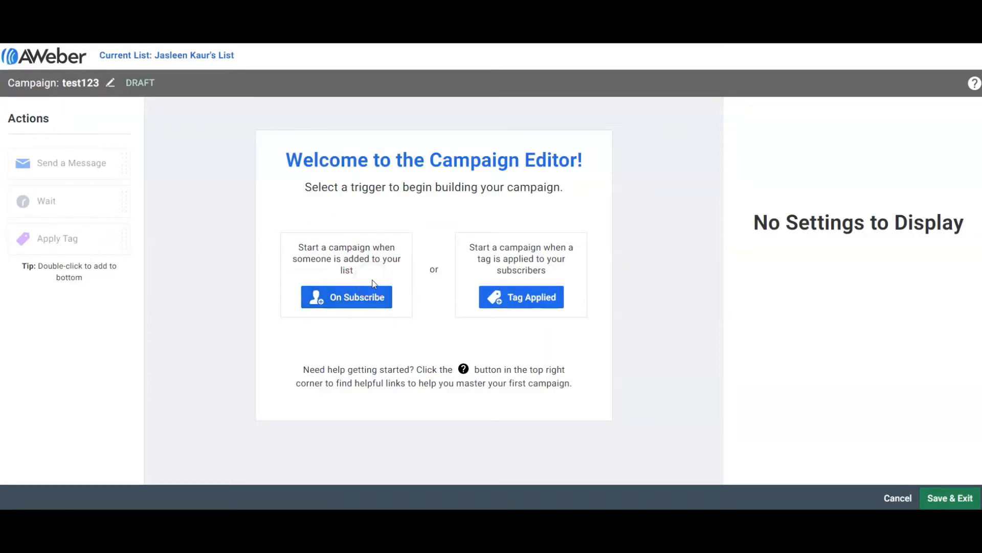
Step: Start the campaign with the On Subscribe trigger and add a Send Message action, a 1 day Wait and a second Send Message action
left_click(366, 297)
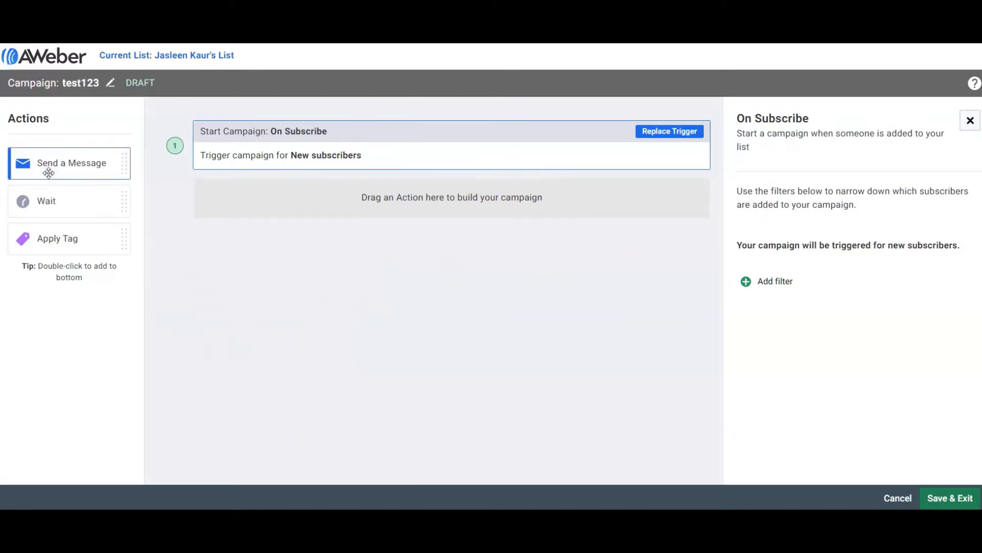
left_click_drag(49, 167, 269, 195)
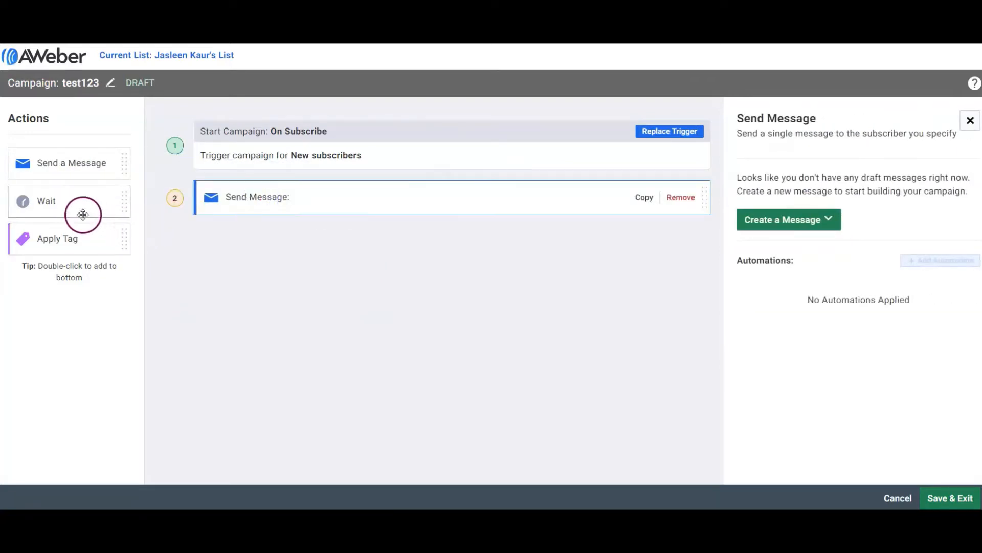
left_click_drag(70, 197, 250, 278)
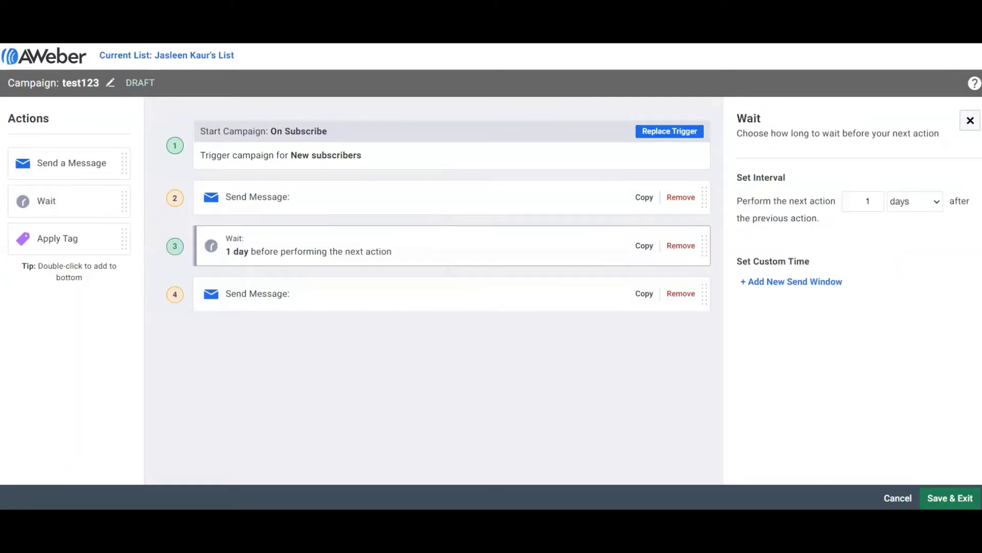
left_click(264, 244)
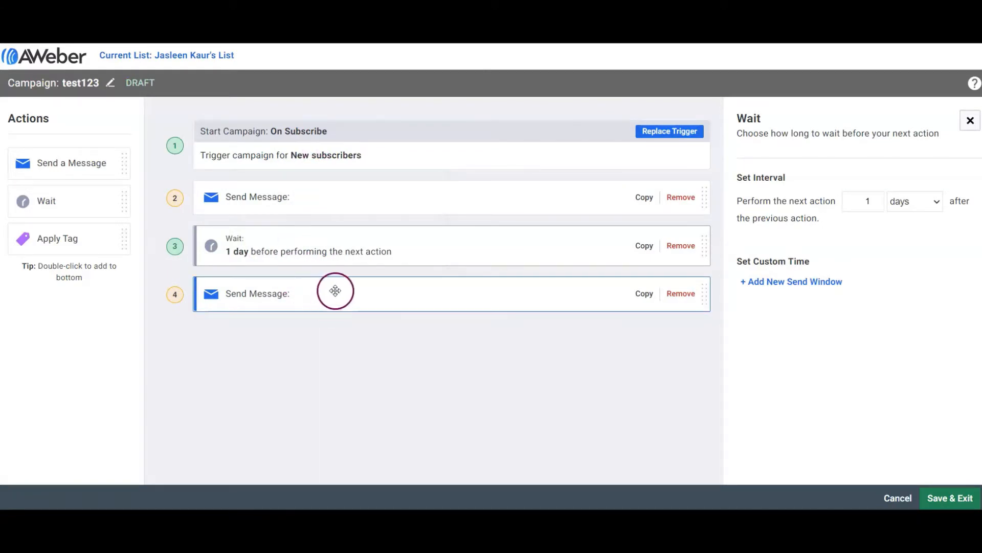
Step: Create a new message for the campaign's first Send Message action with the Drag & Drop Email Builder
left_click(323, 203)
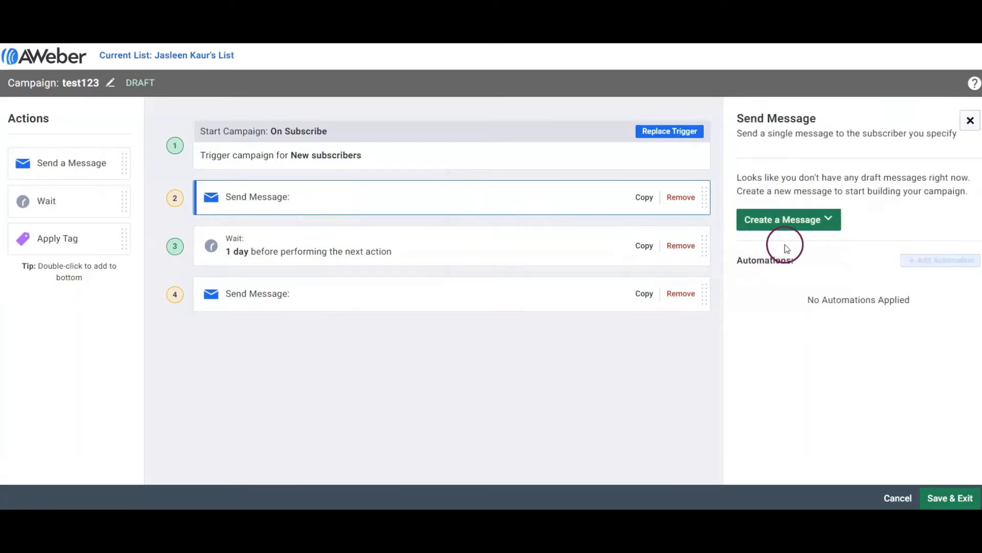
left_click(806, 224)
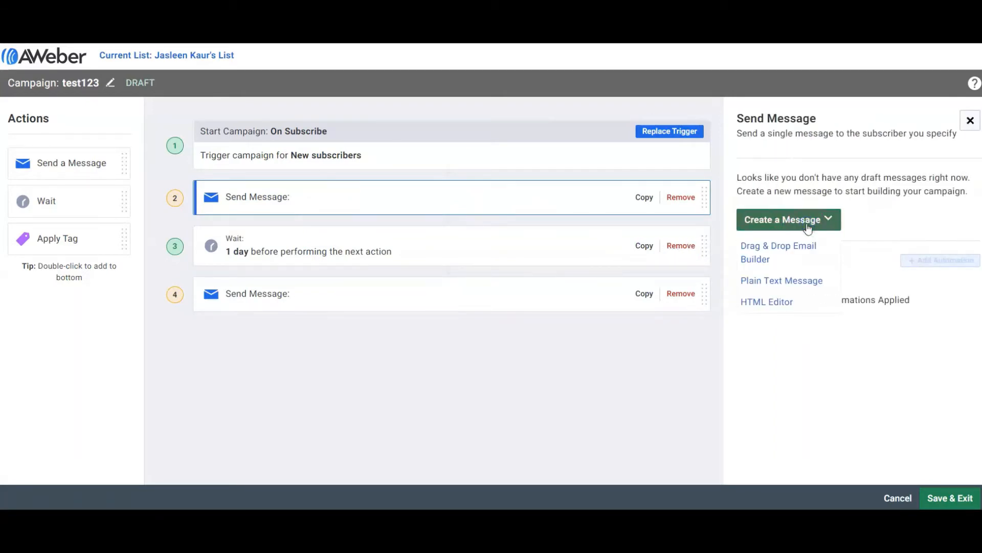
left_click(798, 250)
left_click(801, 254)
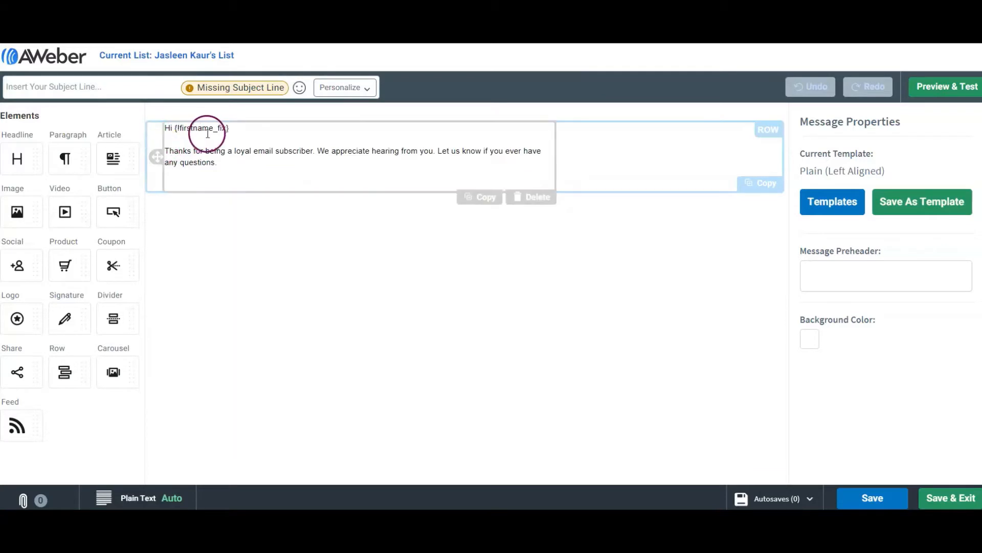
Step: Delete the default thank-you paragraph below the "Hi {!firstname_fix}" greeting
left_click_drag(233, 133, 193, 132)
left_click(156, 135)
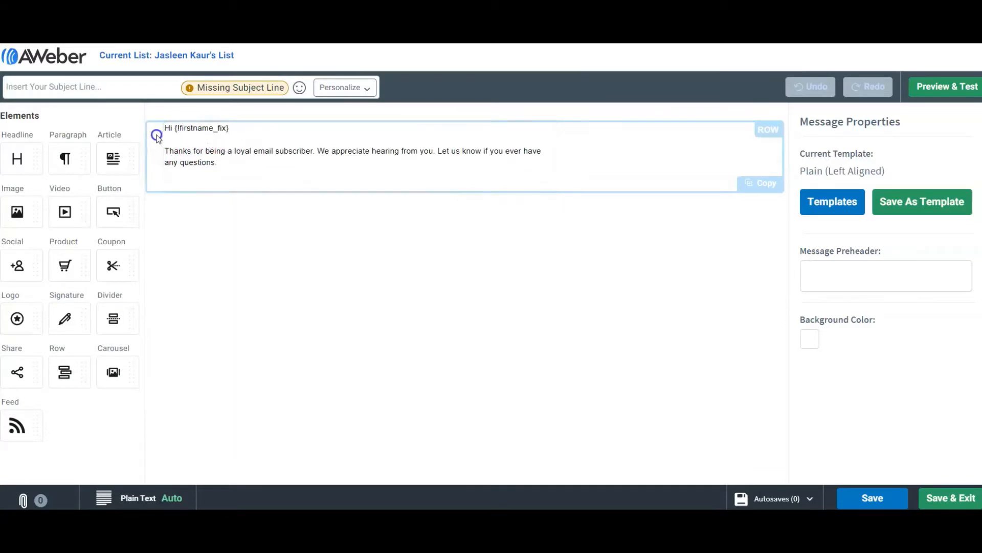
left_click(277, 132)
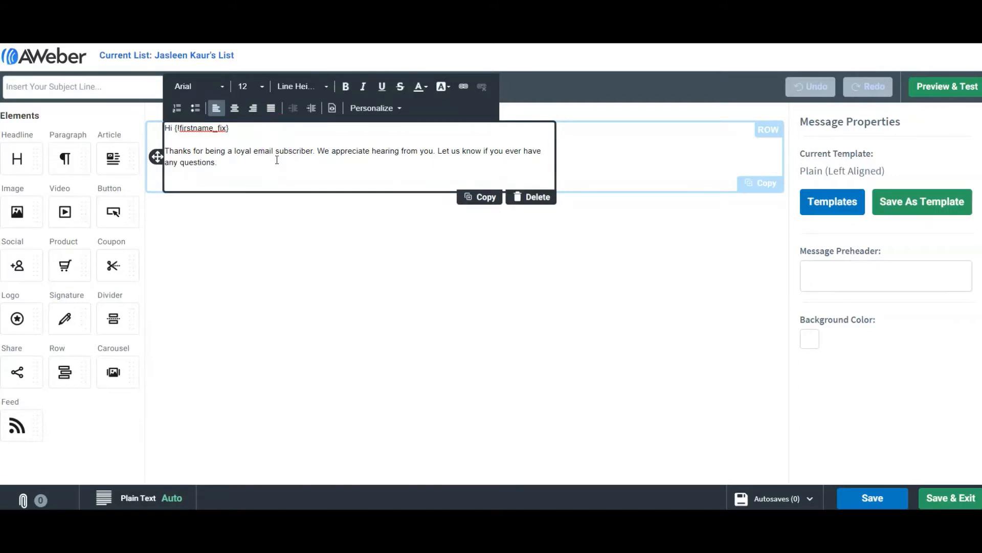
left_click(251, 159)
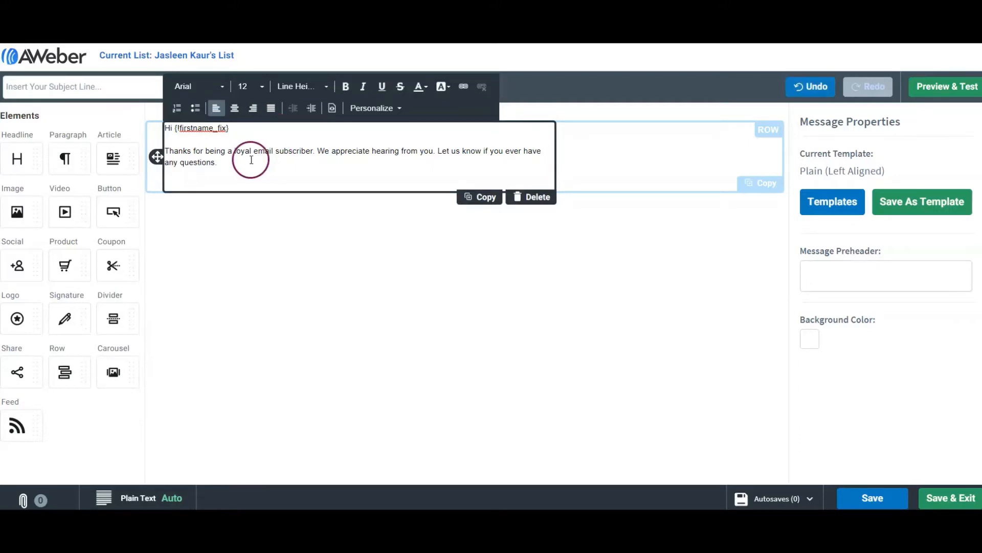
left_click(185, 158)
left_click(185, 143)
left_click(185, 183)
left_click_drag(224, 165, 168, 151)
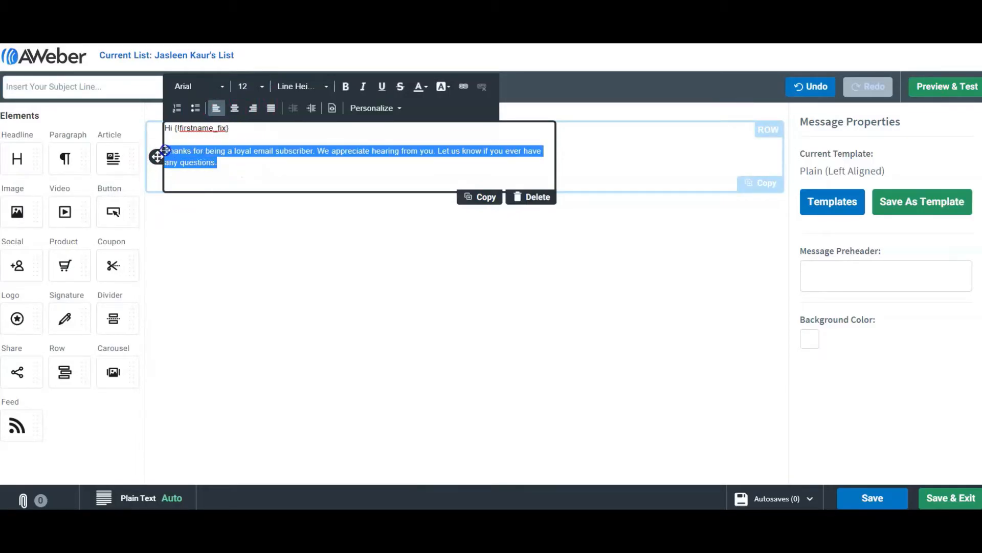
key("BackSpace")
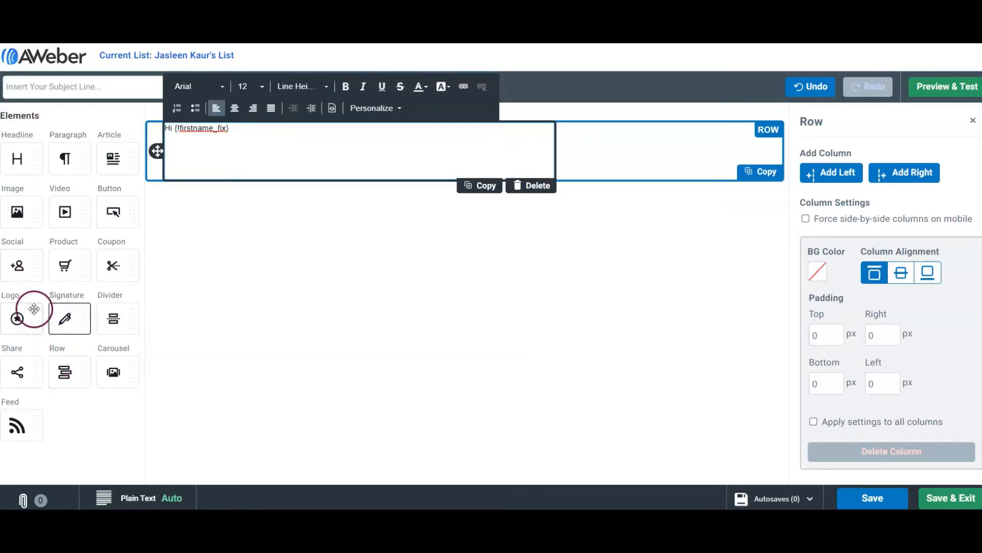
left_click(206, 147)
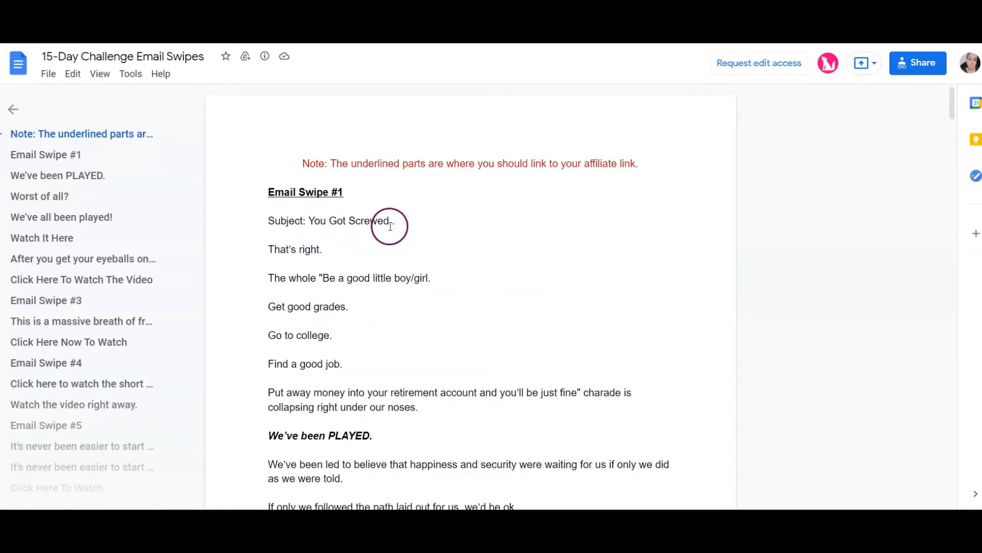
Step: Copy the subject "You Got Screwed.." from Email Swipe #1 in the Google Docs swipe file into the AWeber message's subject line
left_click_drag(395, 221, 313, 222)
key("ctrl+c")
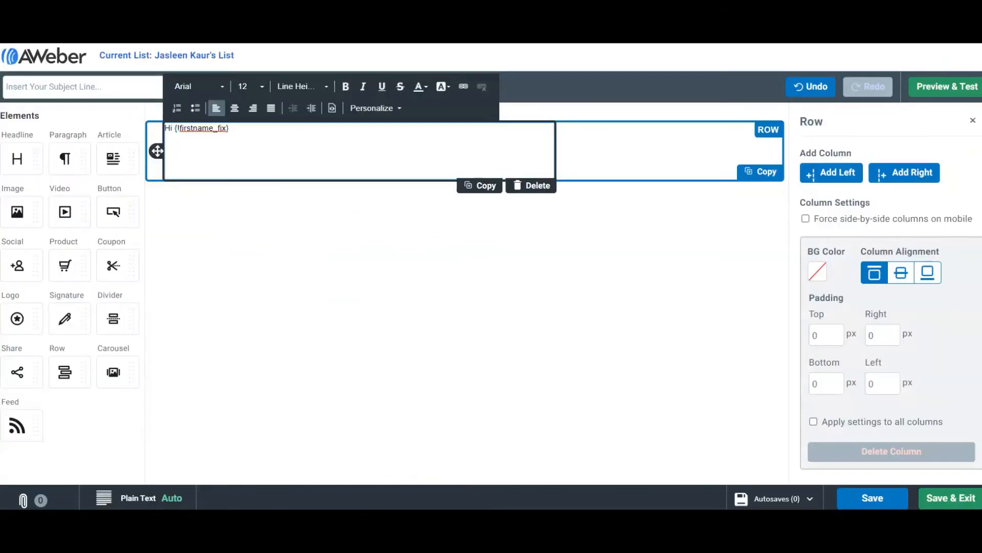
left_click(105, 77)
key("ctrl+v")
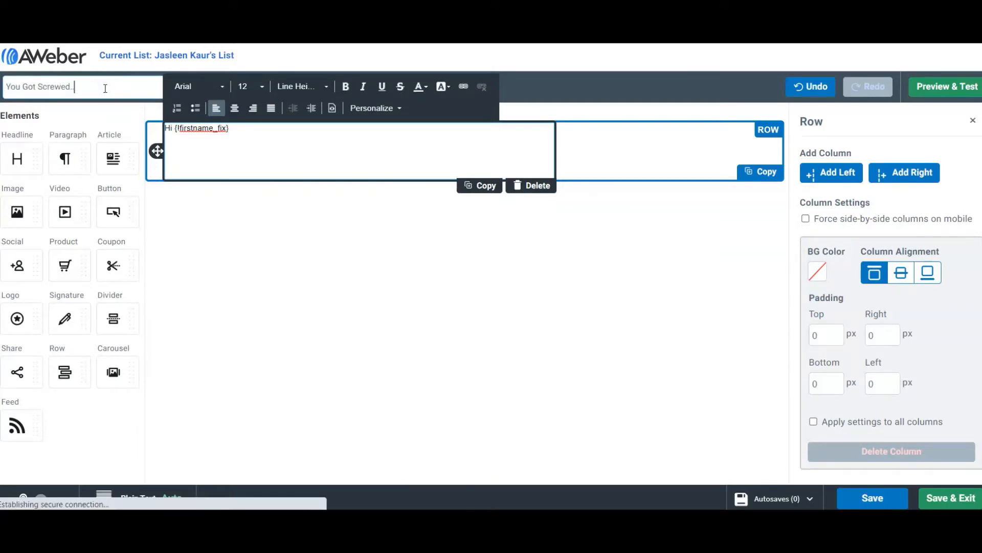
left_click(406, 282)
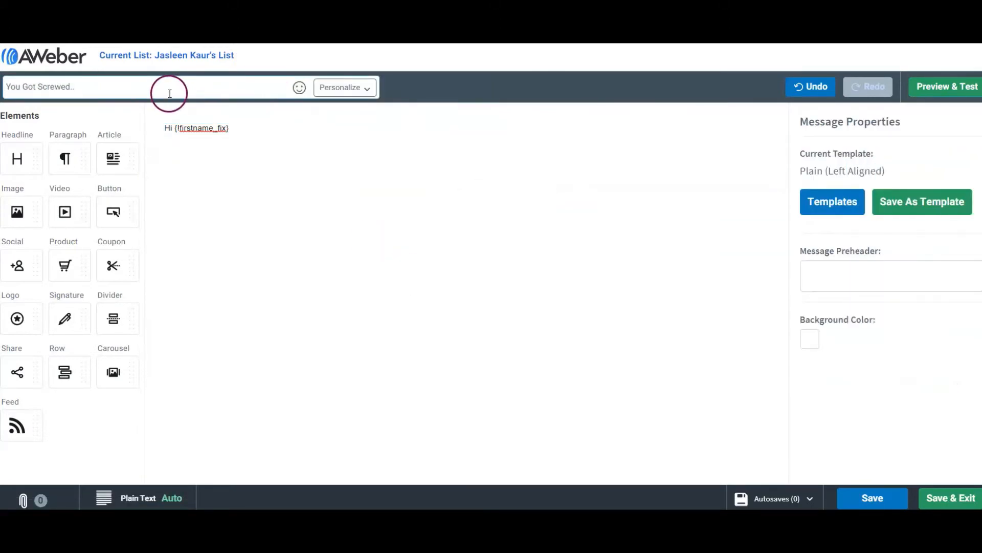
Step: Copy the body of Email Swipe #1 from the Google Docs swipe file and paste it below the greeting in the AWeber message
left_click(245, 164)
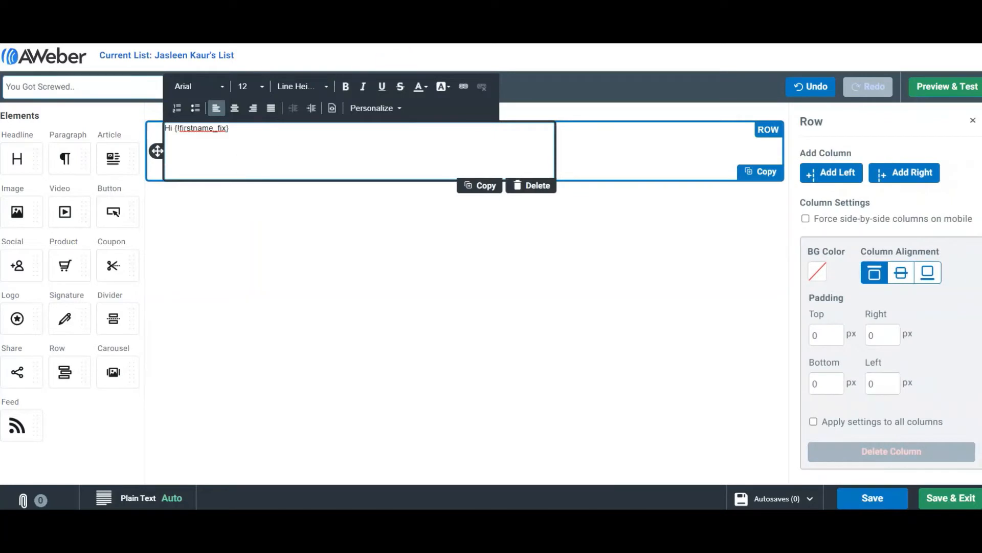
key("ctrl+shift+Tab")
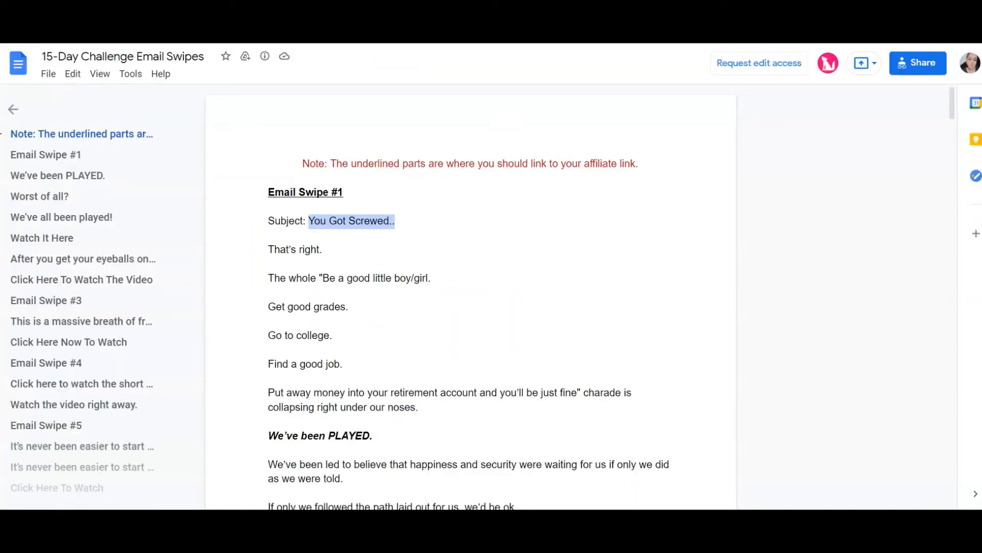
left_click(271, 249)
left_click_drag(272, 249, 694, 138)
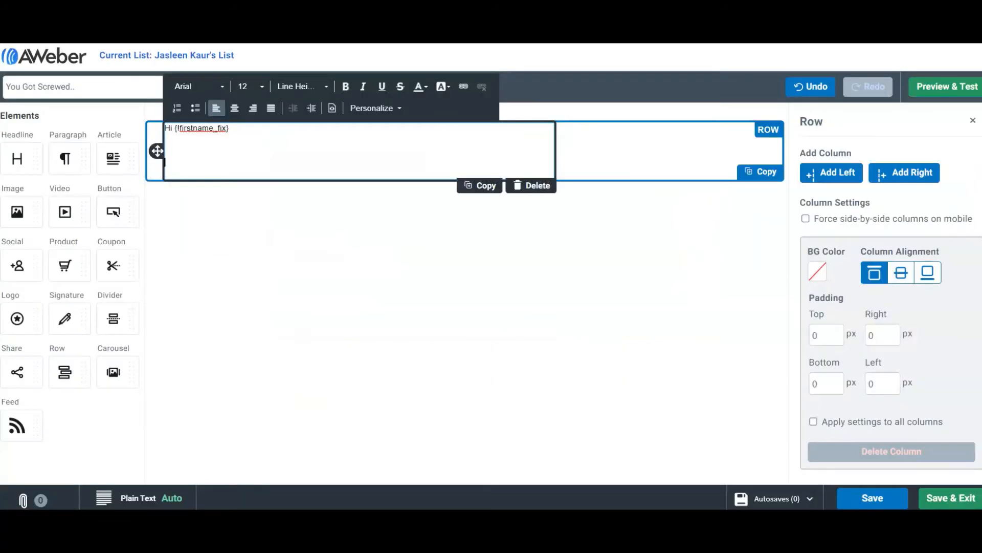
left_click(201, 157)
key("ctrl+v")
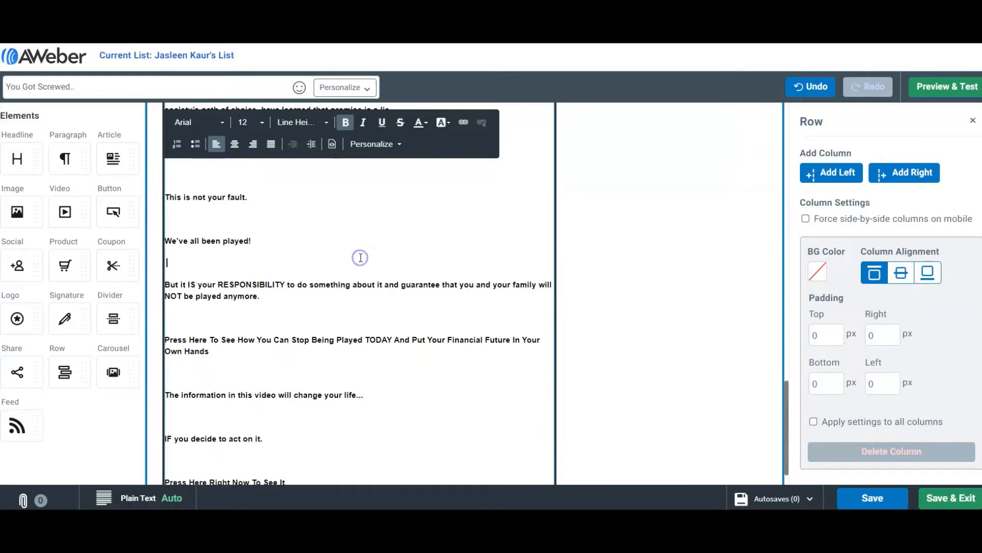
left_click(600, 248)
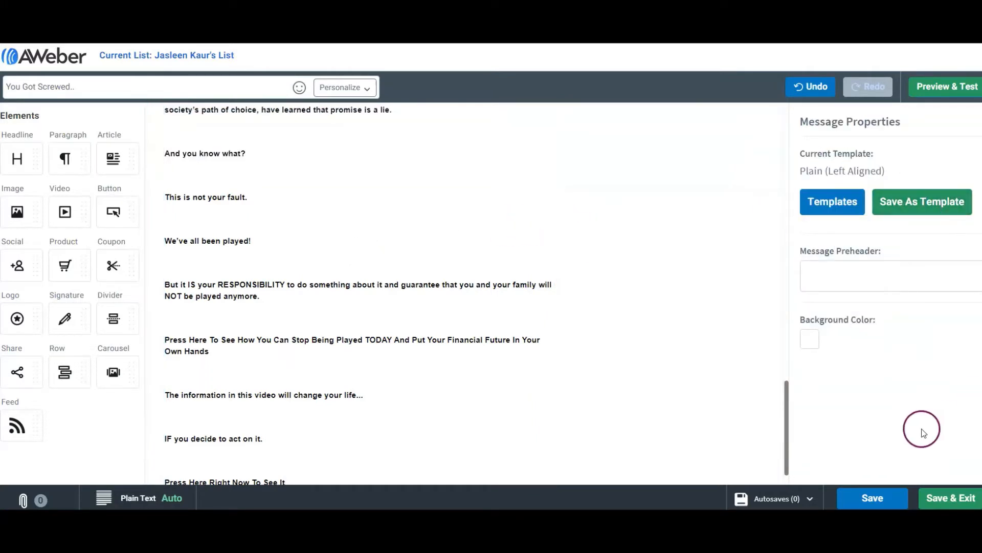
left_click(730, 269)
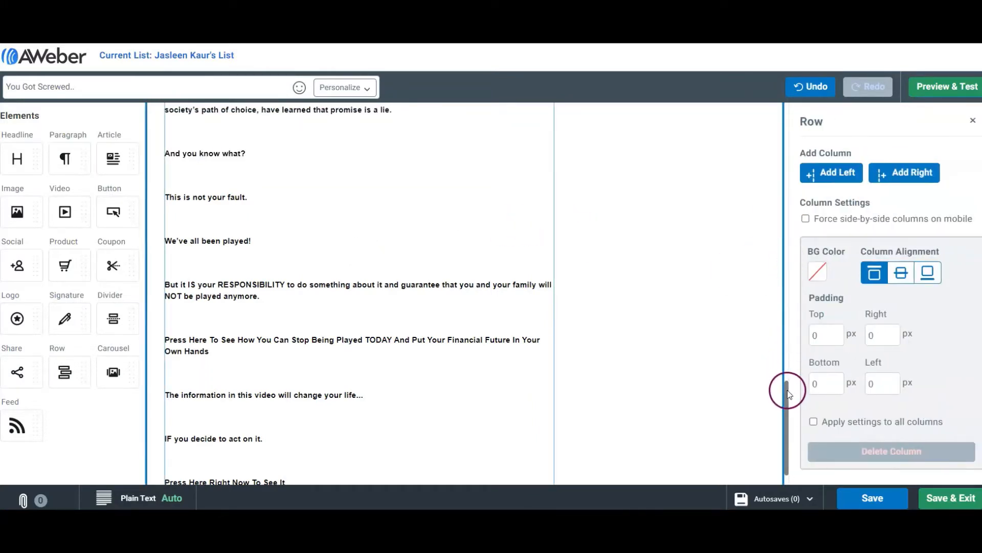
left_click_drag(788, 391, 789, 417)
left_click(335, 401)
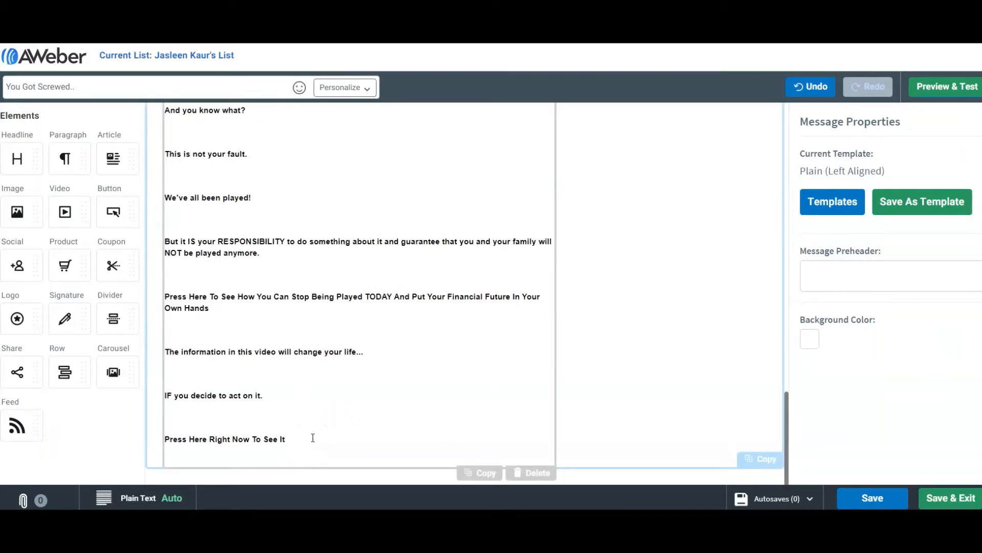
left_click_drag(301, 442, 164, 441)
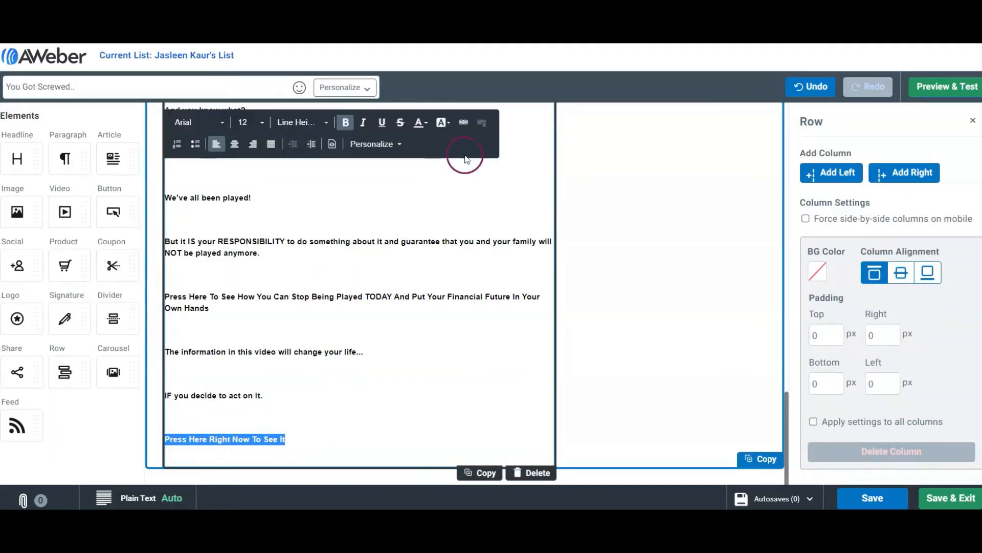
left_click(462, 125)
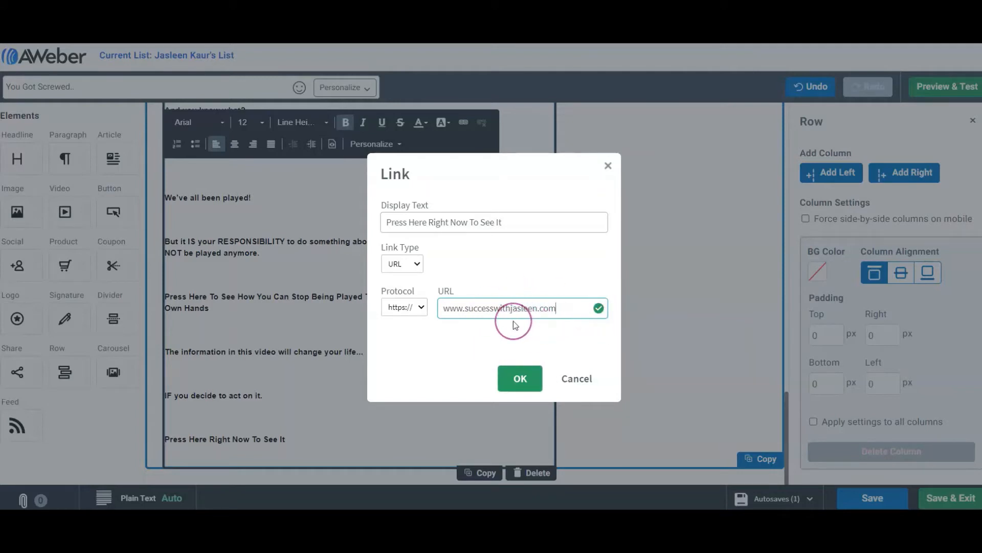
left_click(515, 378)
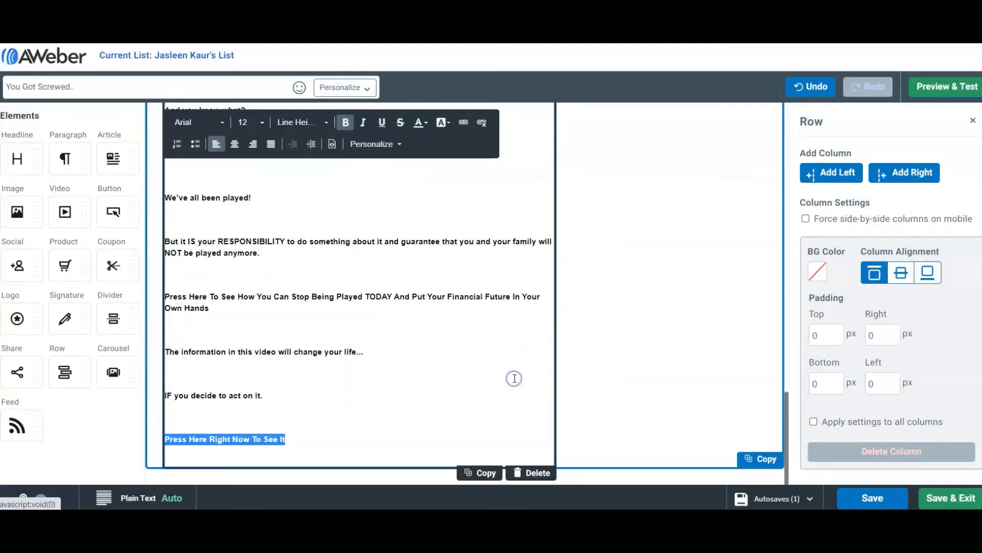
left_click(507, 373)
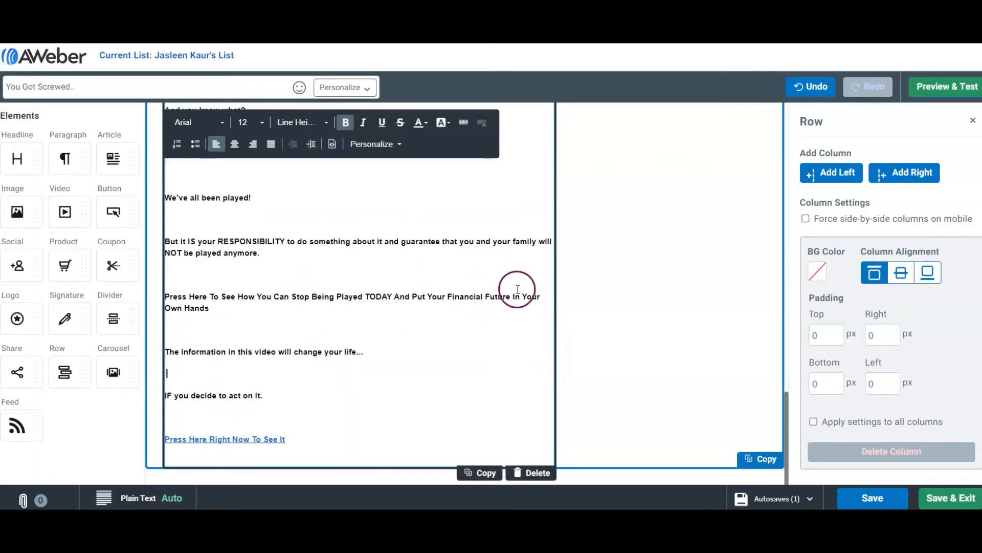
Step: Preview the finished message through to its footer, and save it back to the campaign
left_click_drag(788, 419, 724, 395)
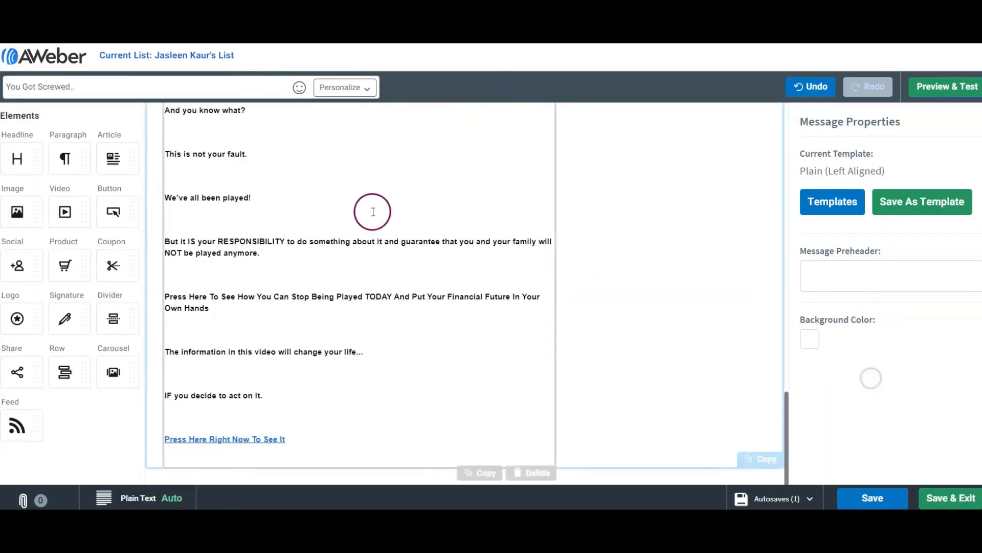
left_click_drag(789, 404, 772, 84)
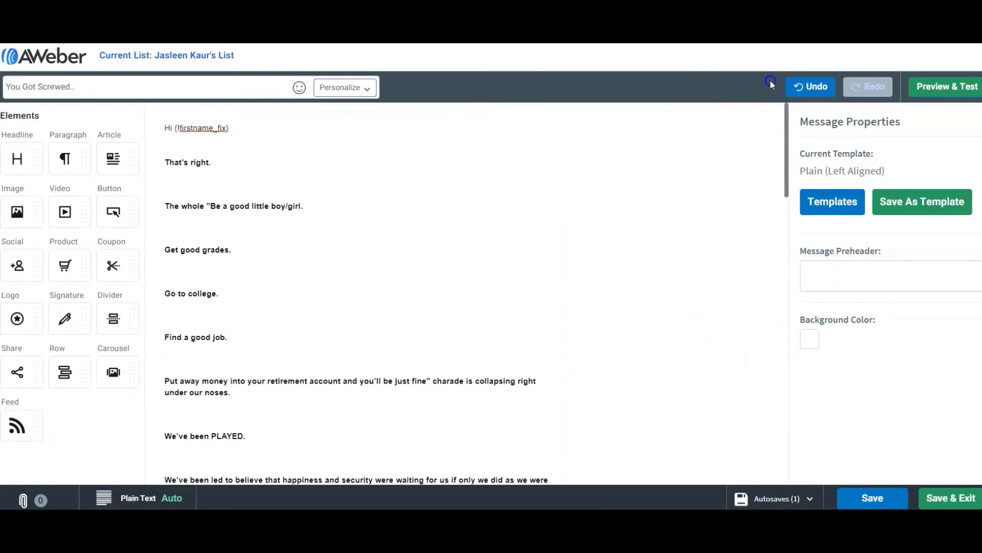
left_click(961, 89)
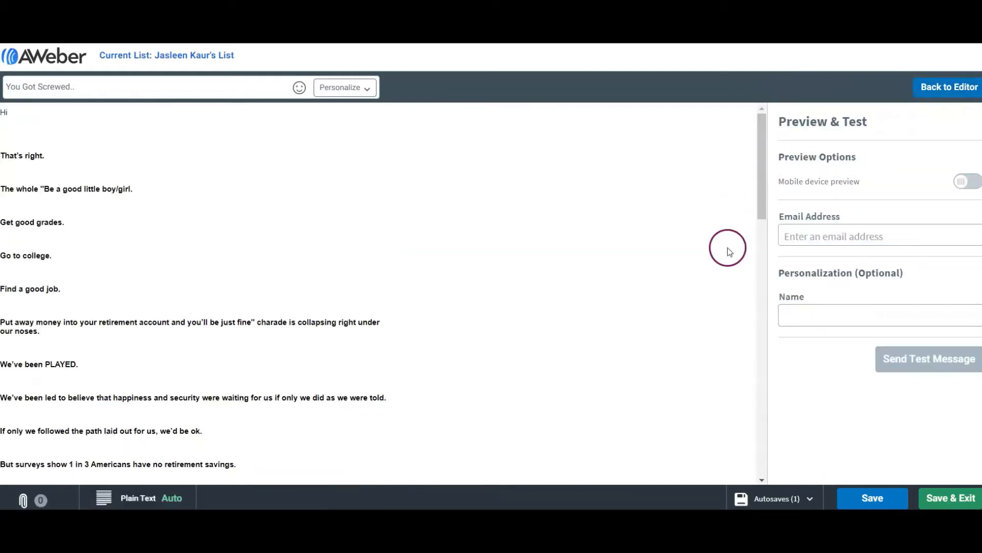
left_click(802, 238)
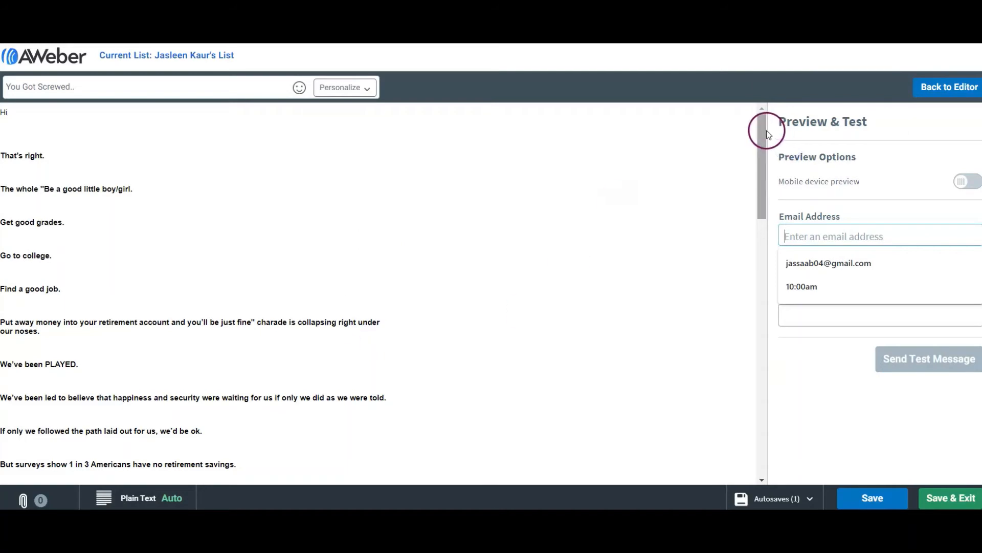
left_click_drag(763, 133, 774, 368)
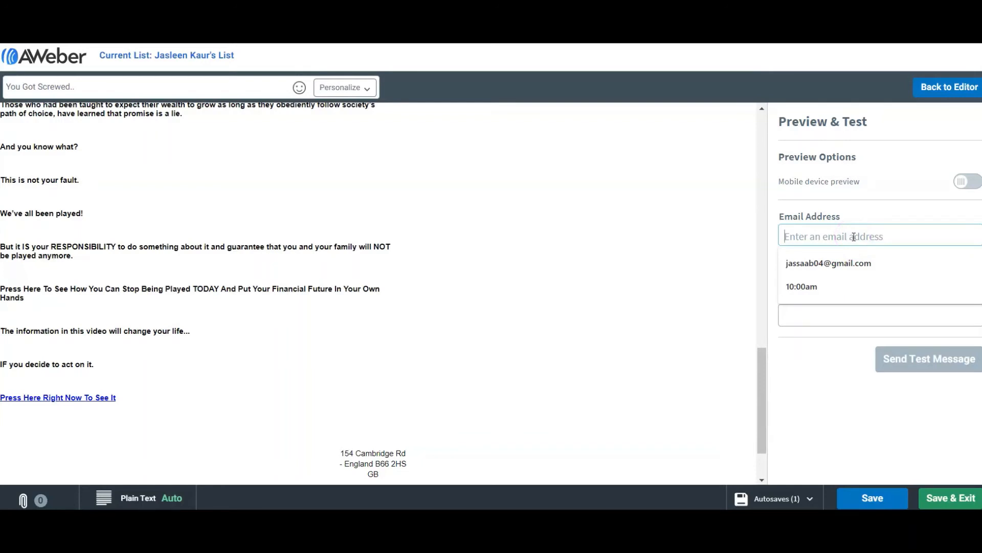
left_click(660, 284)
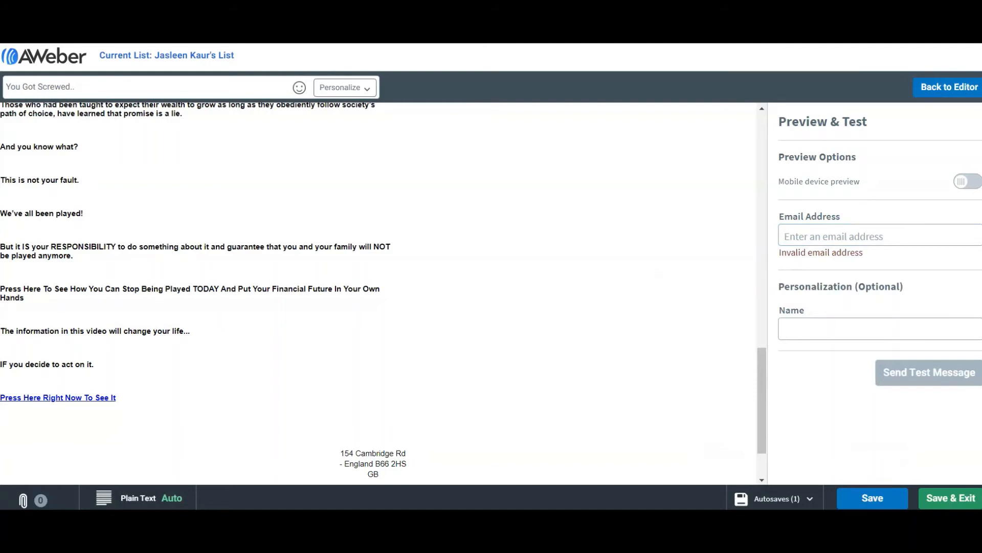
left_click(948, 504)
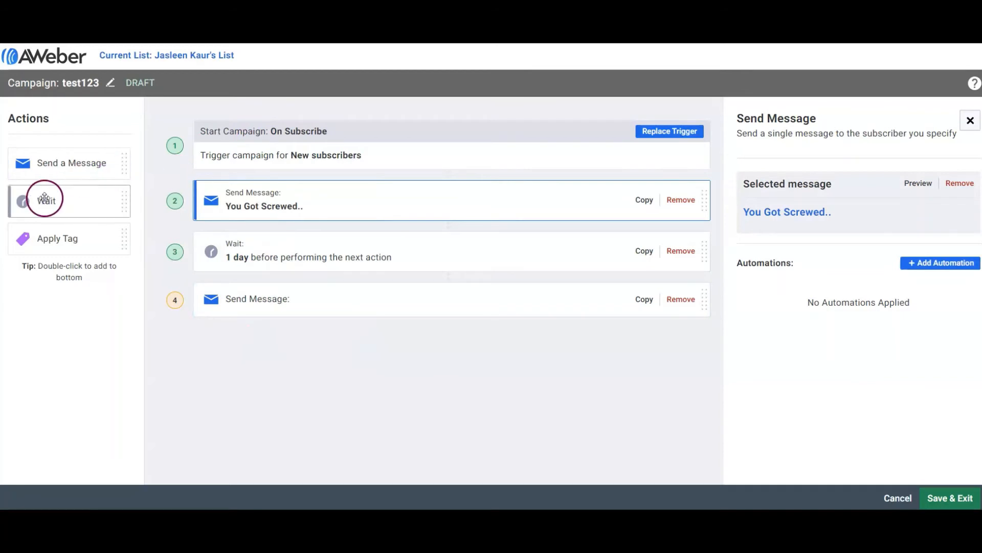
Step: Set the Wait action between the two Send Message actions to 3 days
left_click_drag(44, 199, 245, 369)
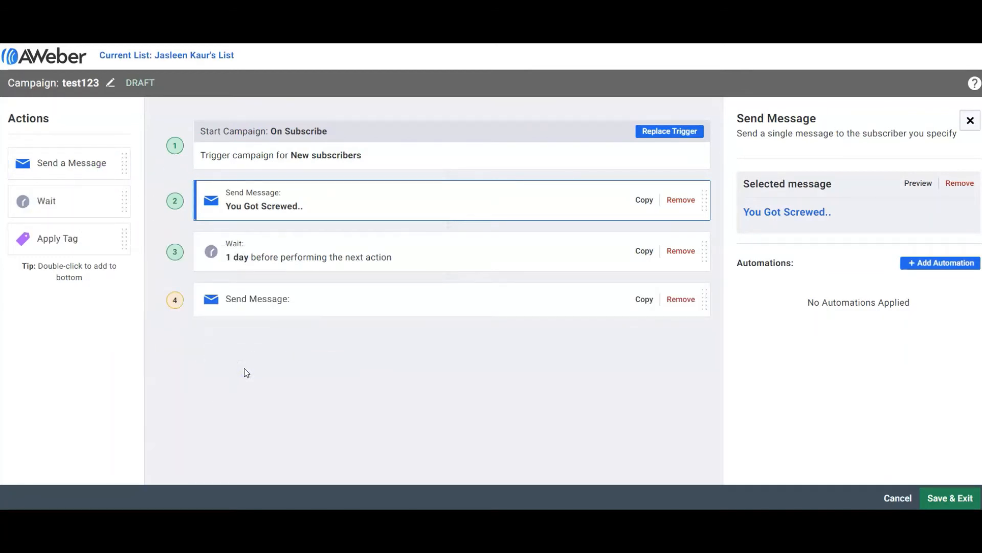
left_click(353, 256)
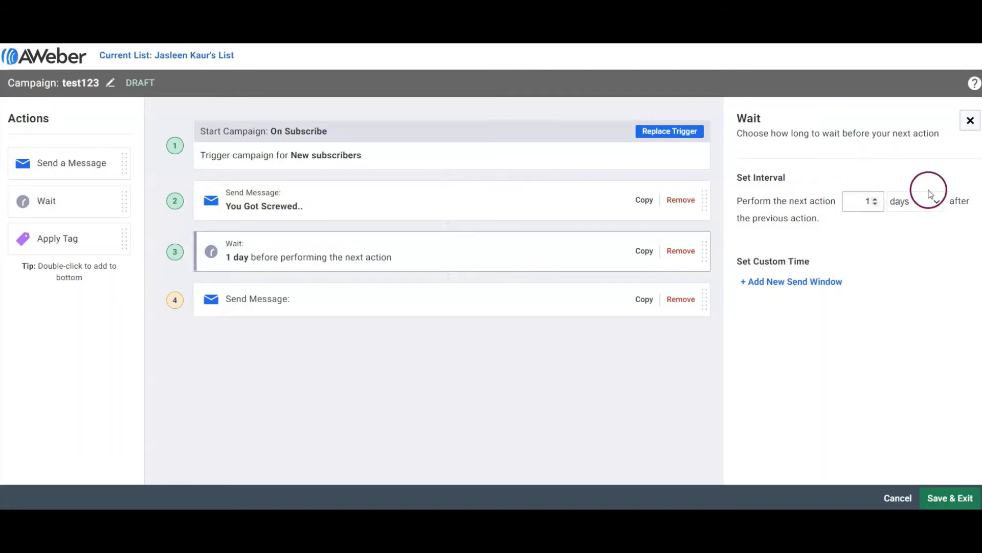
left_click(874, 201)
left_click(875, 201)
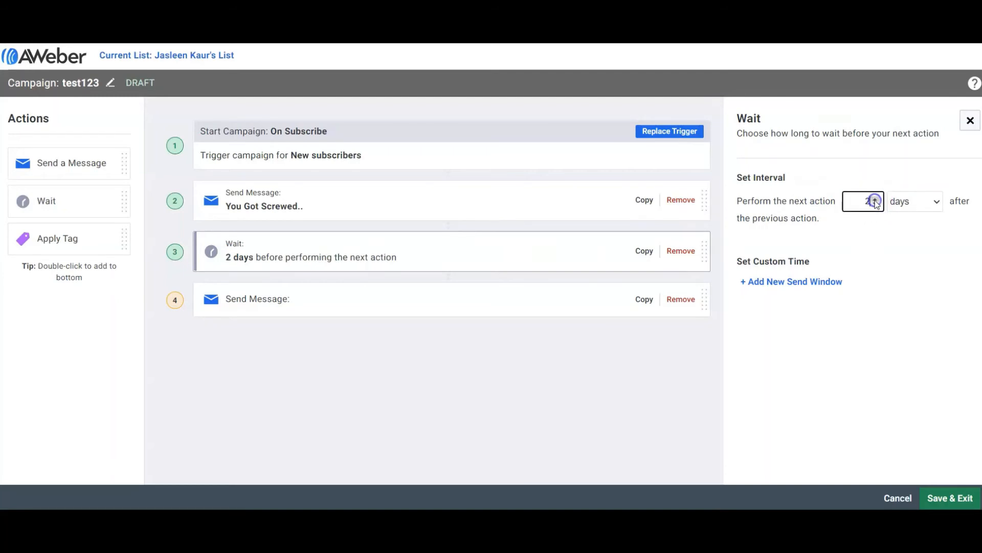
left_click(874, 201)
left_click(875, 205)
left_click(875, 205)
left_click(875, 205)
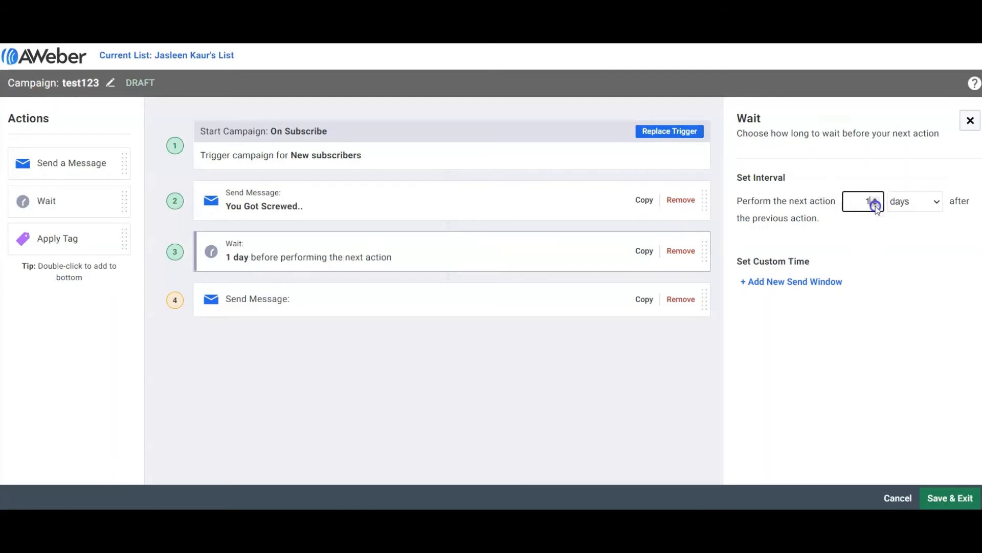
left_click(874, 198)
left_click(873, 198)
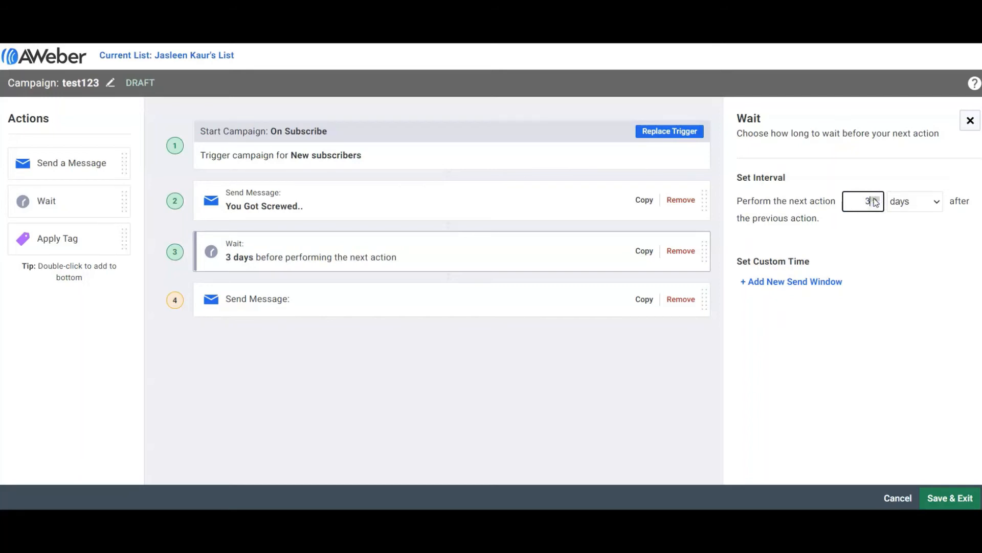
Step: Create a new message with the default template text for the second Send Message action, and save it back to the campaign
left_click(465, 304)
left_click(796, 221)
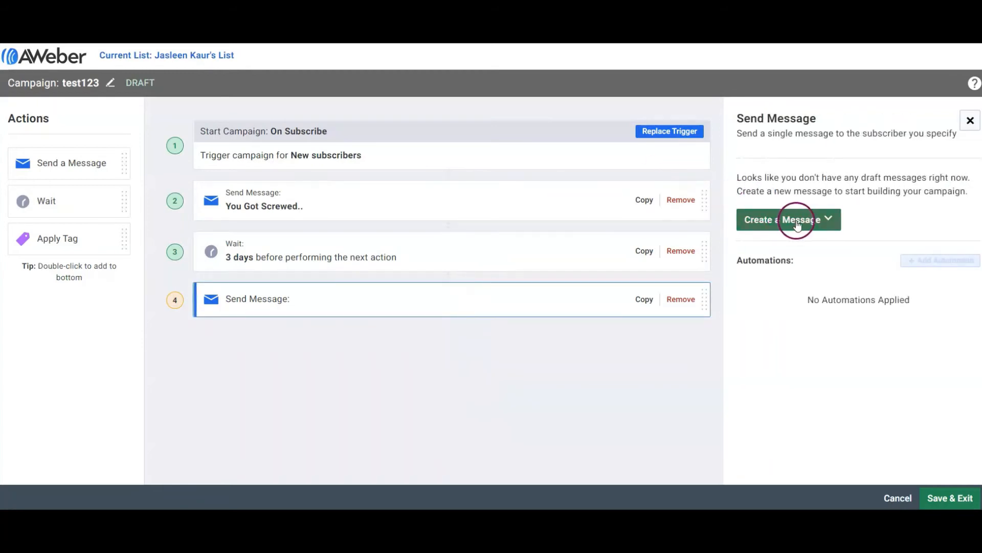
left_click(798, 243)
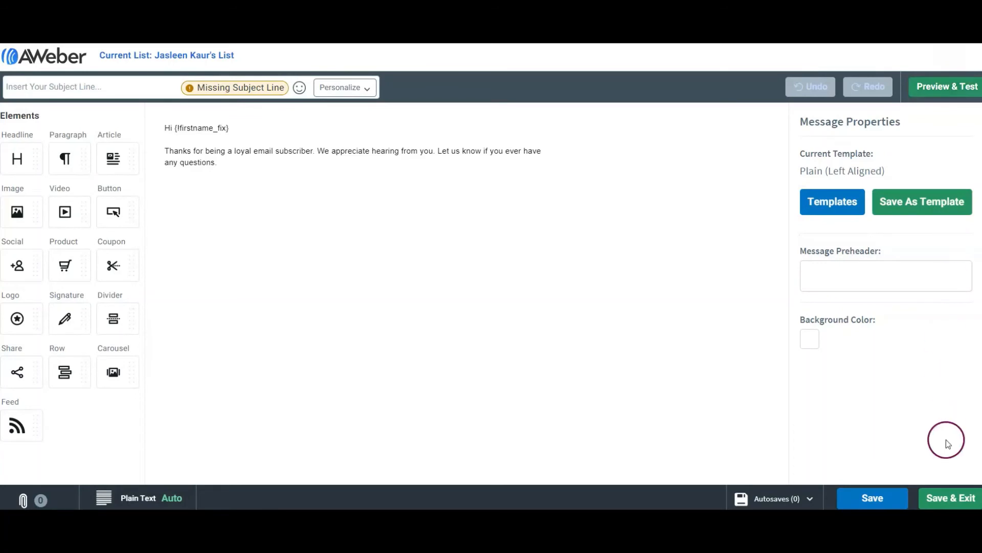
left_click(957, 503)
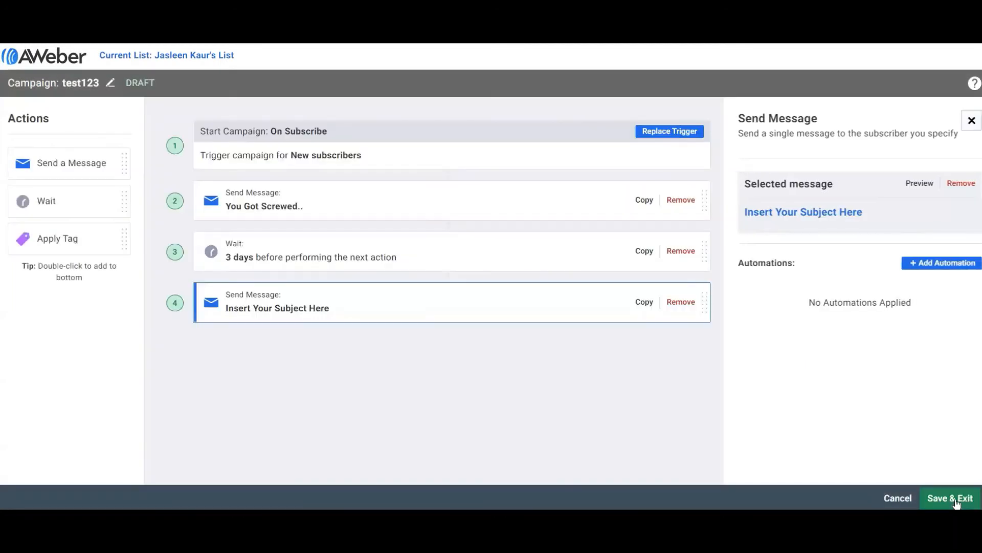
left_click(957, 502)
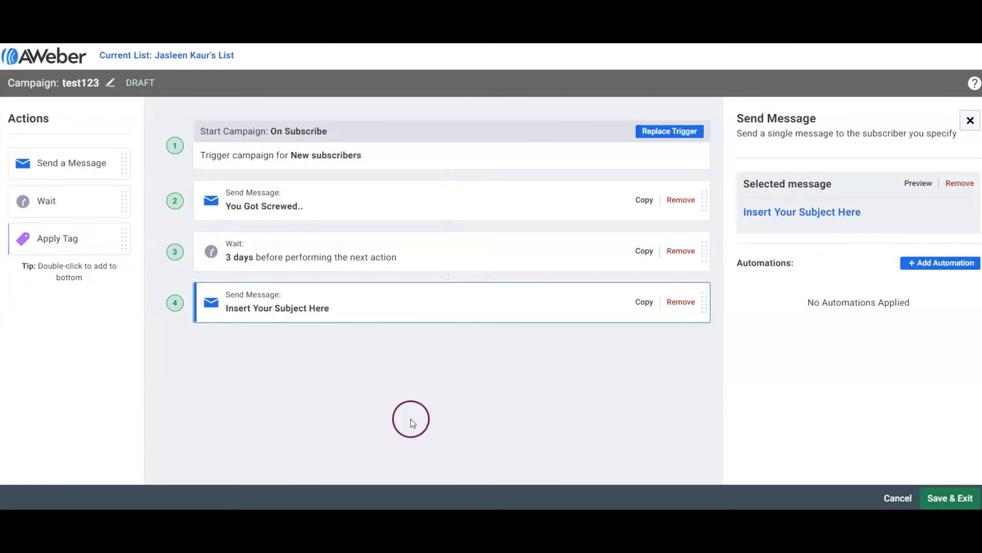
Step: Save and exit the campaign test123, and check its status options in the campaign list without activating it
left_click(960, 504)
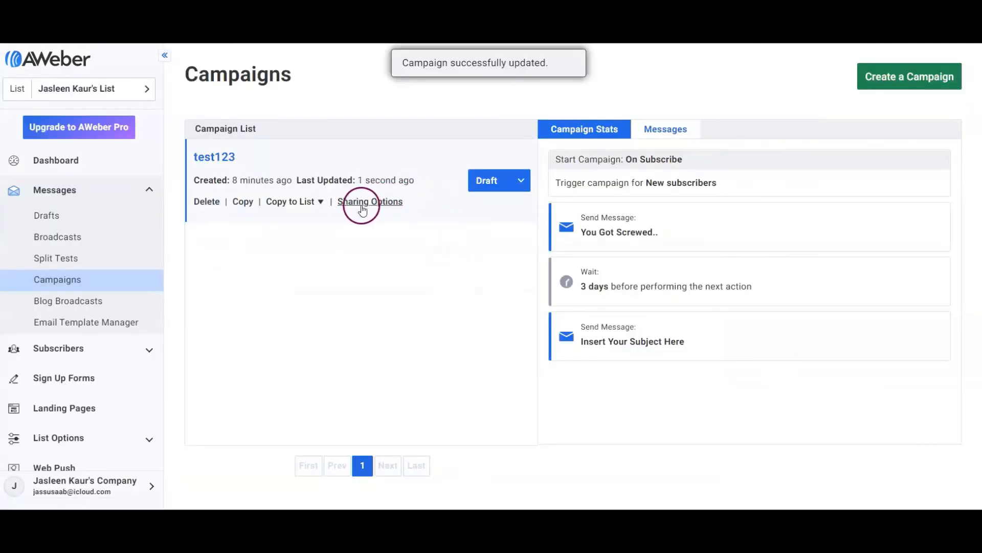
left_click(526, 185)
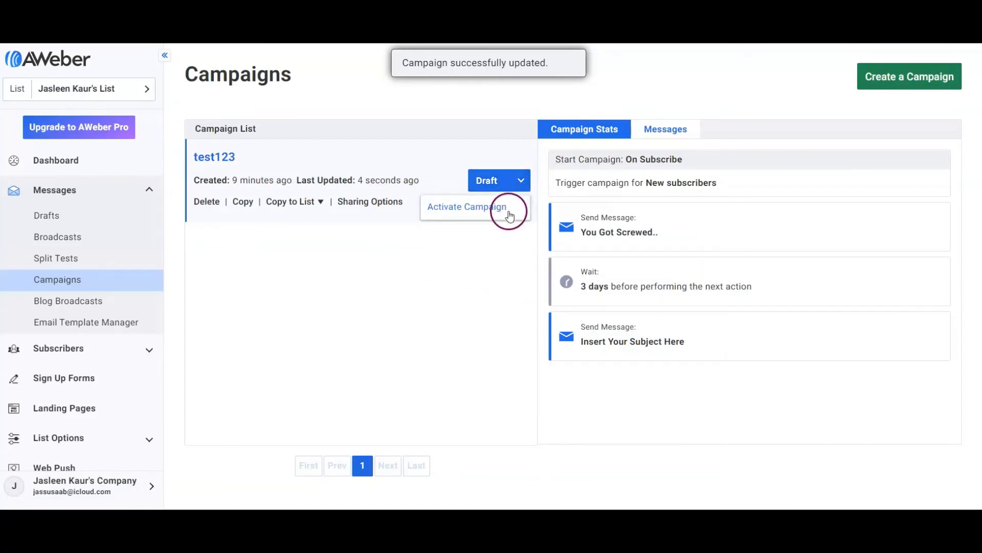
left_click(448, 310)
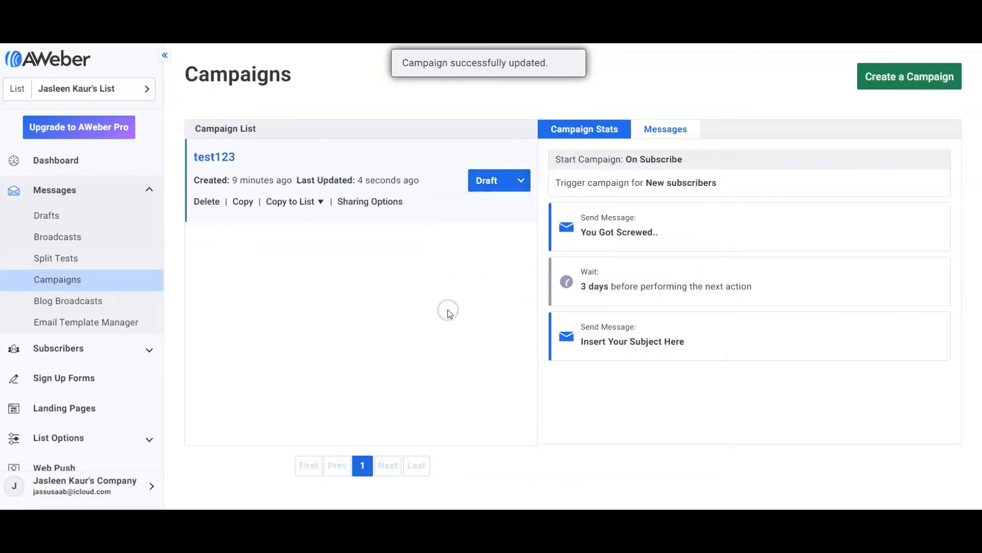
Step: Create a broadcast with the Drag & Drop Email Builder, keeping the default text, and save it to the drafts
left_click(141, 235)
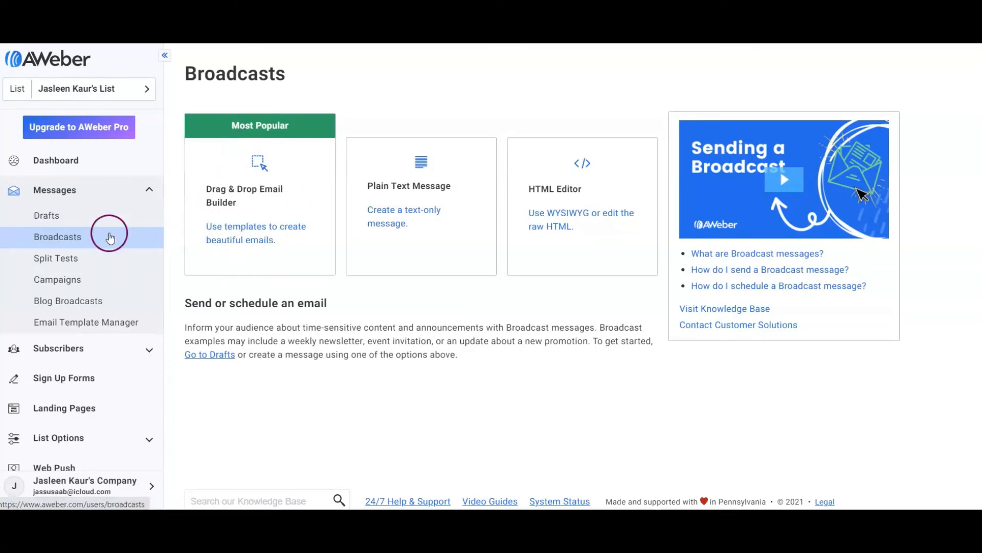
left_click(264, 197)
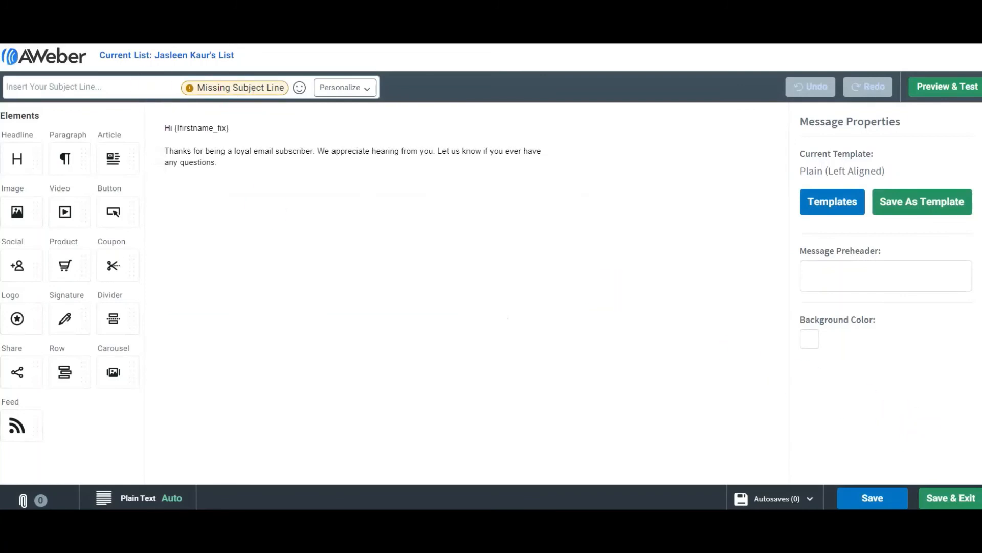
left_click(946, 504)
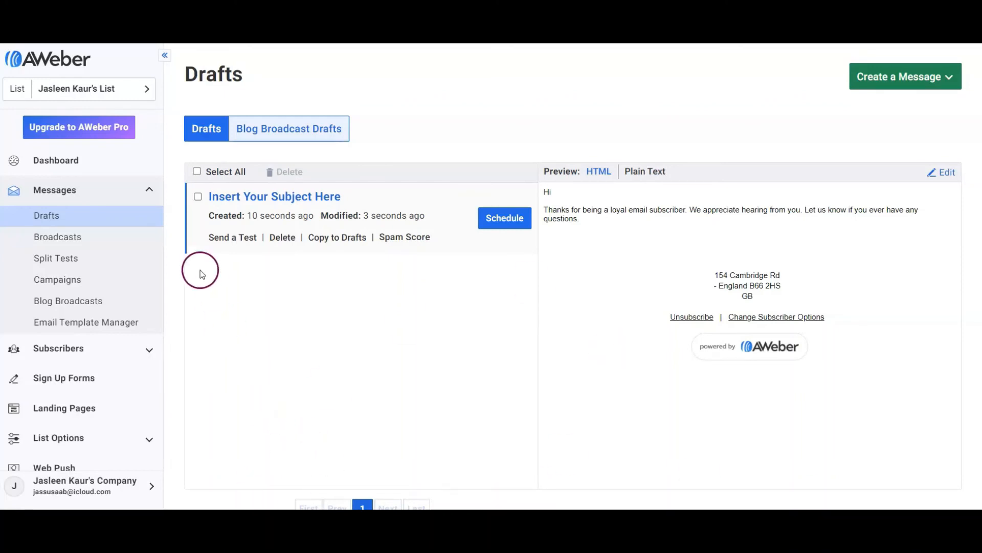
Step: View the list's Subscribers page and its options for adding subscribers, and go on to the Landing Pages area
left_click(143, 348)
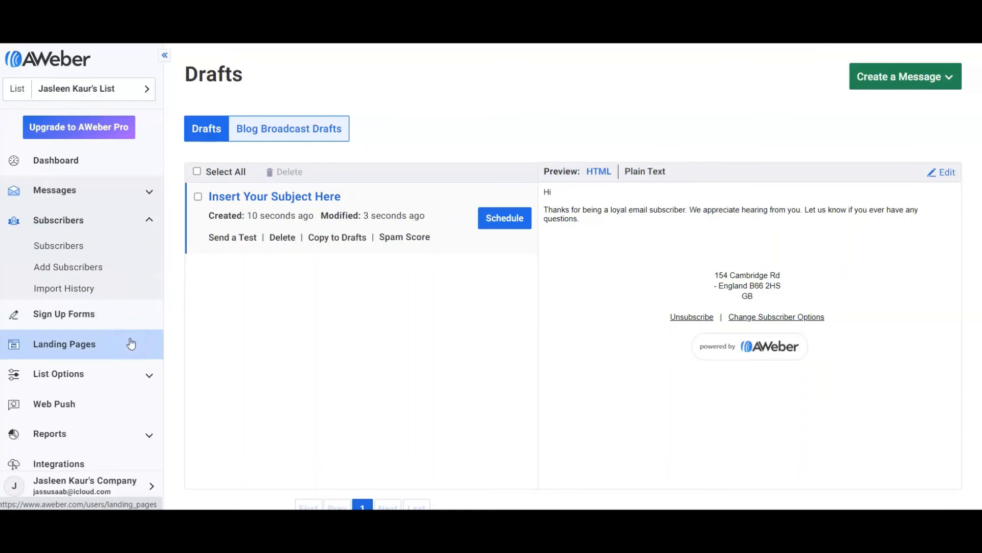
left_click(134, 246)
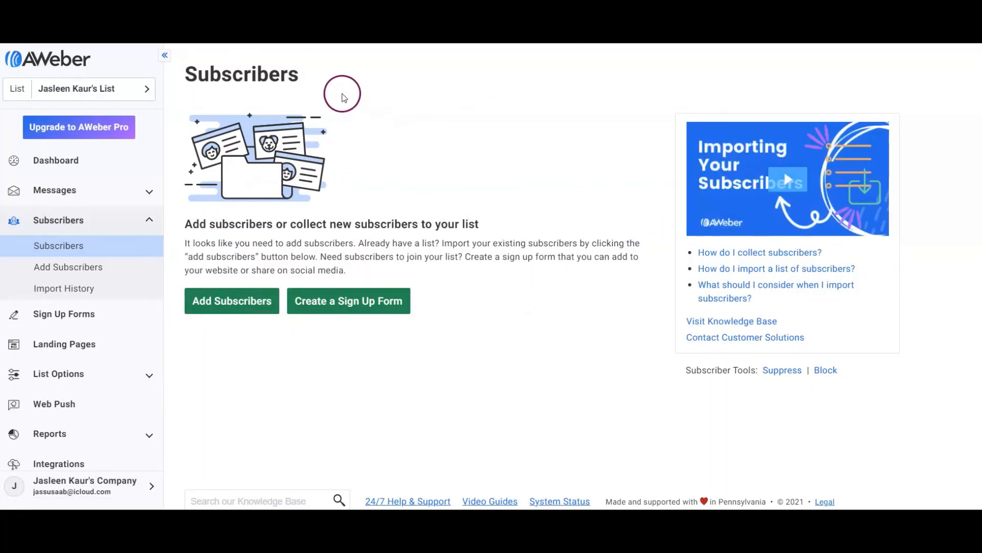
left_click(100, 345)
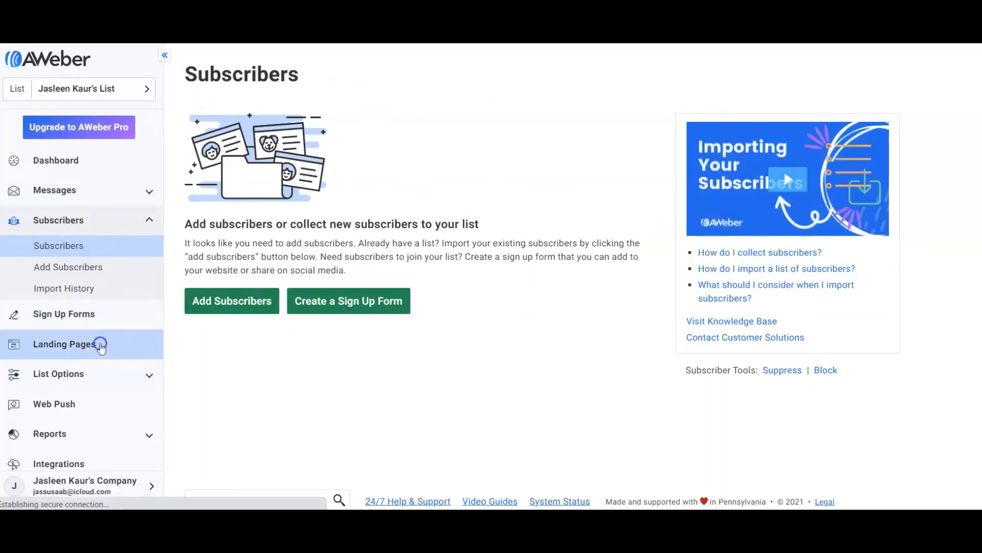